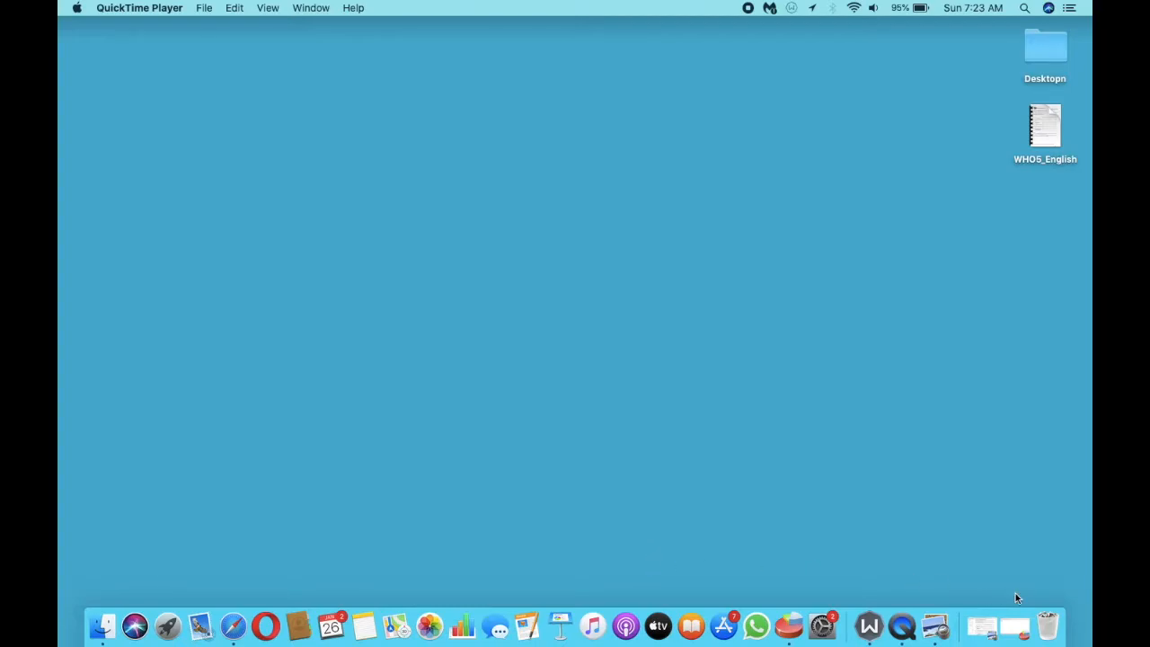
- Open the WHO5_English document, review its five well-being statements and their 5-to-0 answer scale, and put it away
double_click(1042, 126)
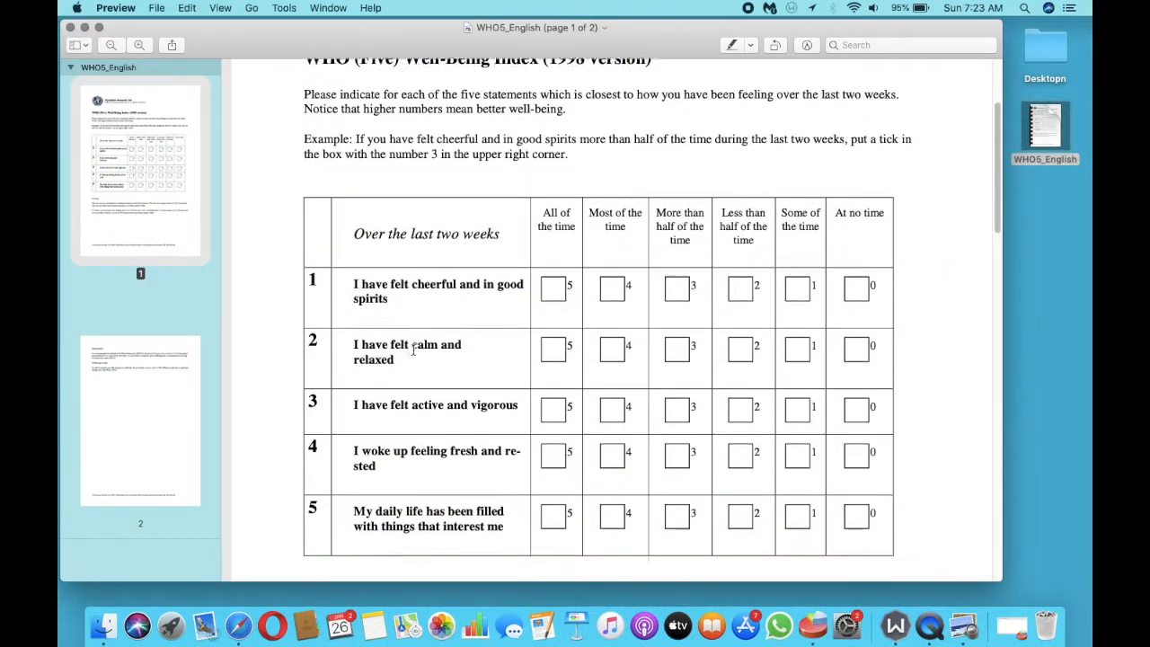
scroll(413, 350, "down", 3)
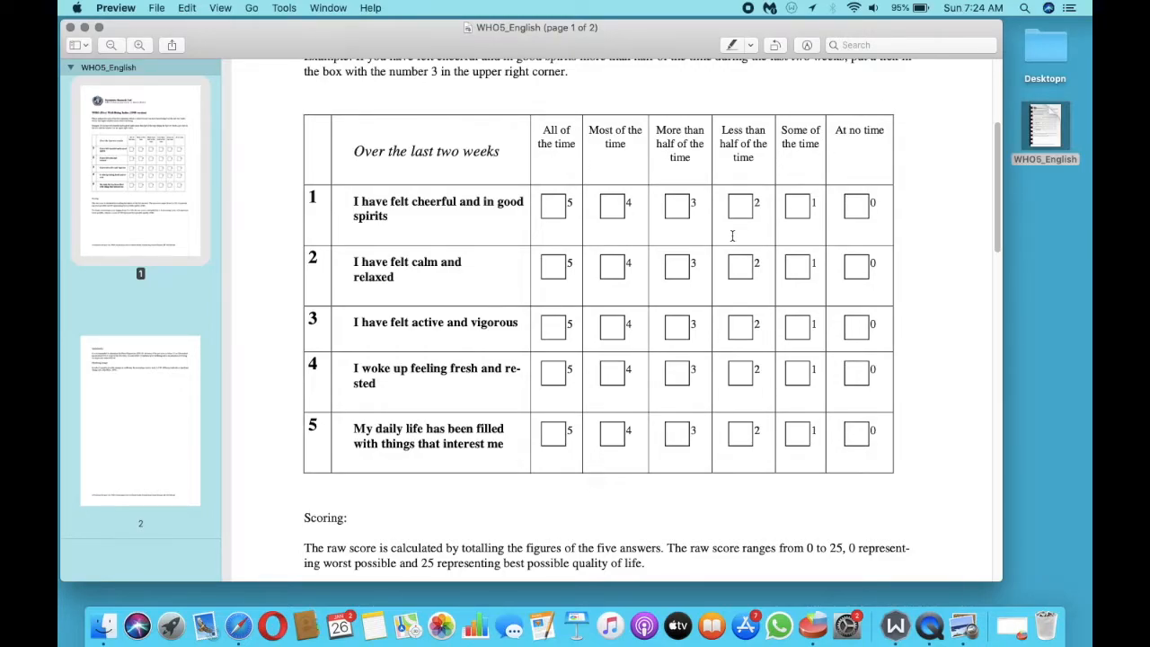
scroll(733, 237, "up", 3)
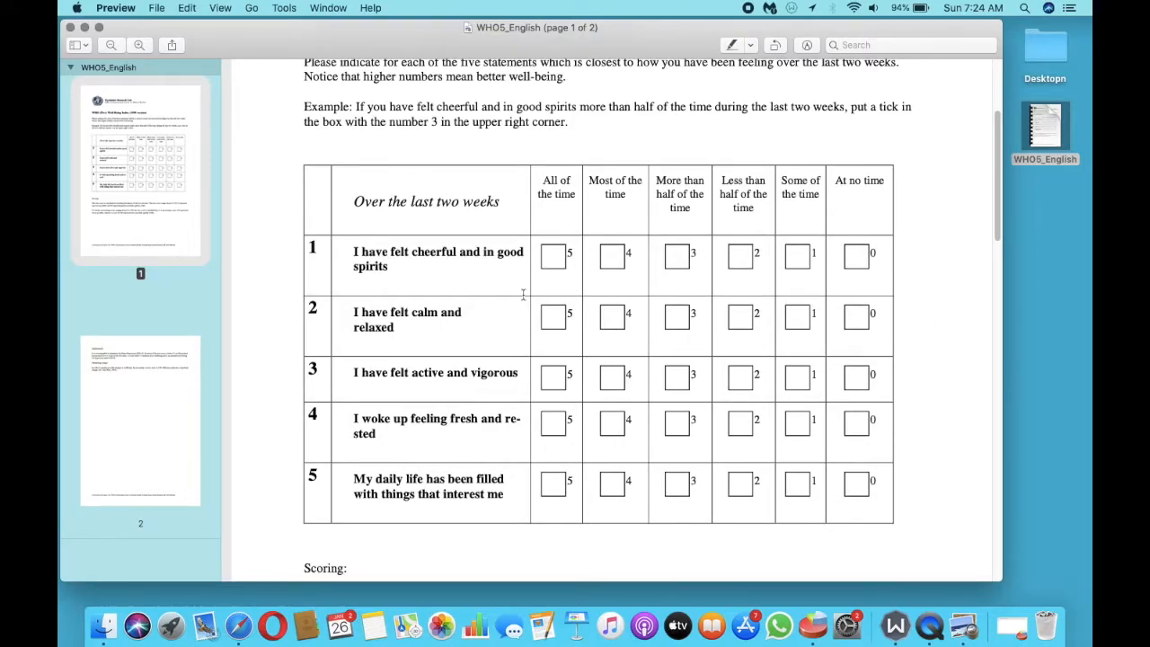
scroll(365, 315, "down", 2)
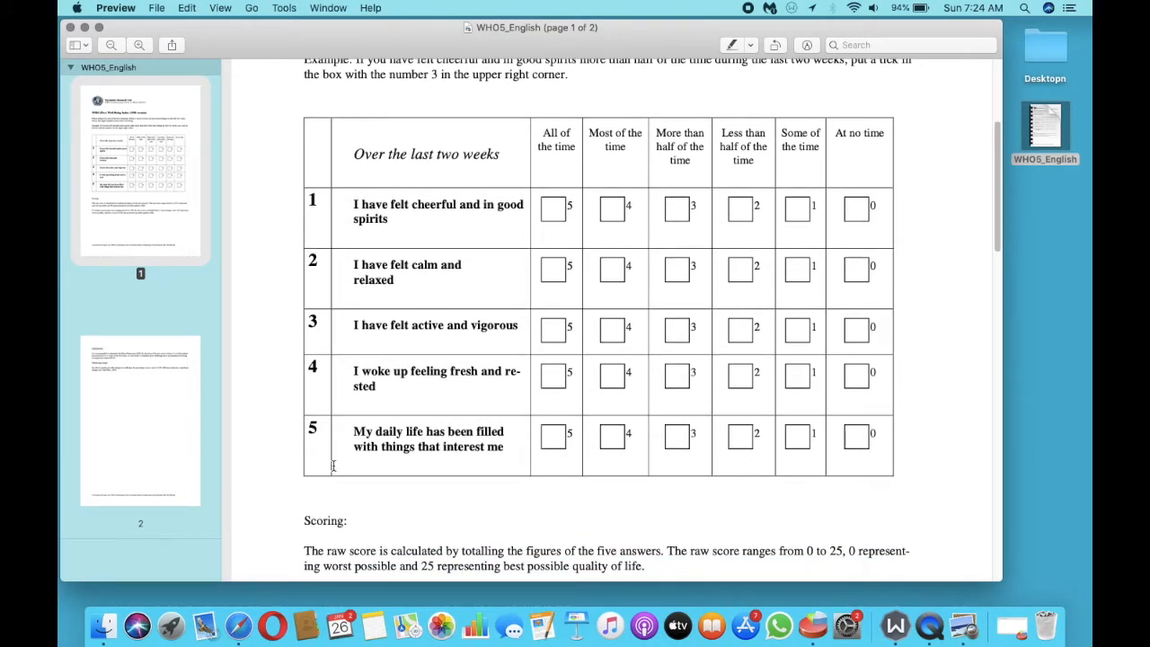
left_click(84, 27)
- Switch to the PSPP data editor and define the first variable with the name who1, consulting the questionnaire's first statement
left_click(992, 626)
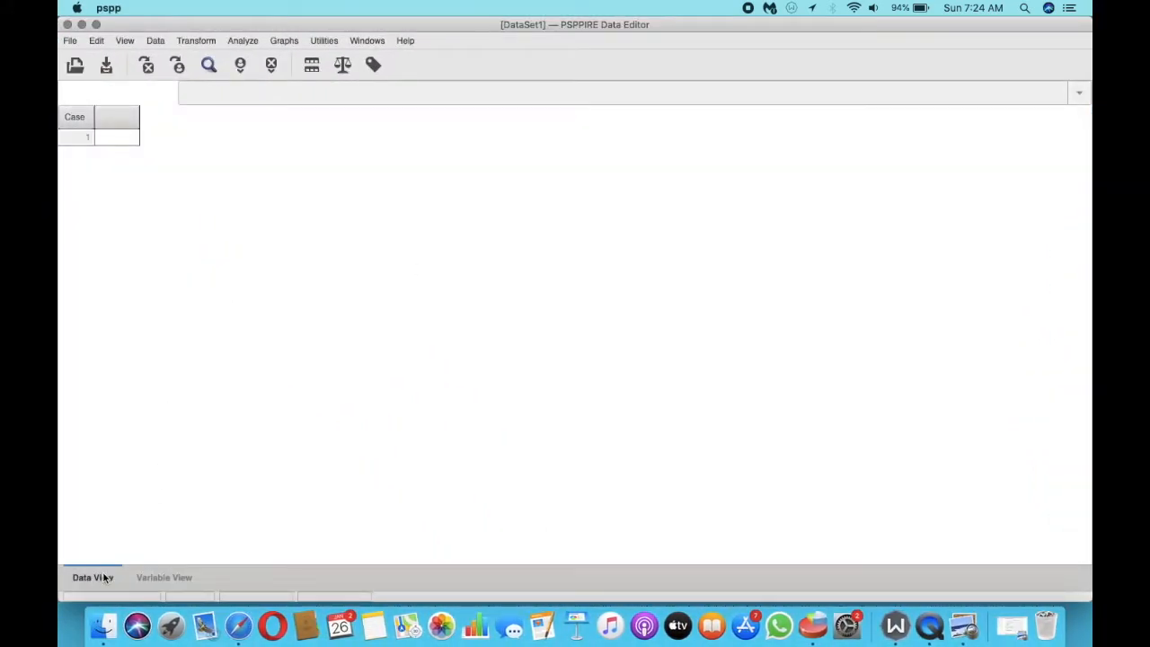
left_click(164, 580)
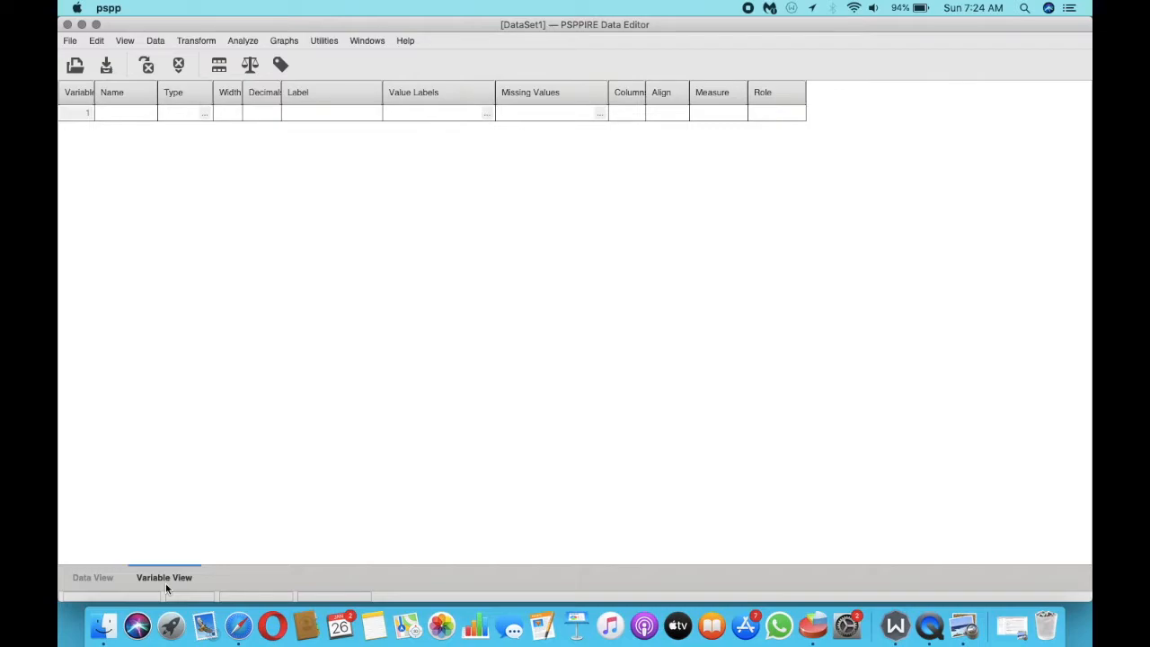
left_click(138, 113)
key("Return")
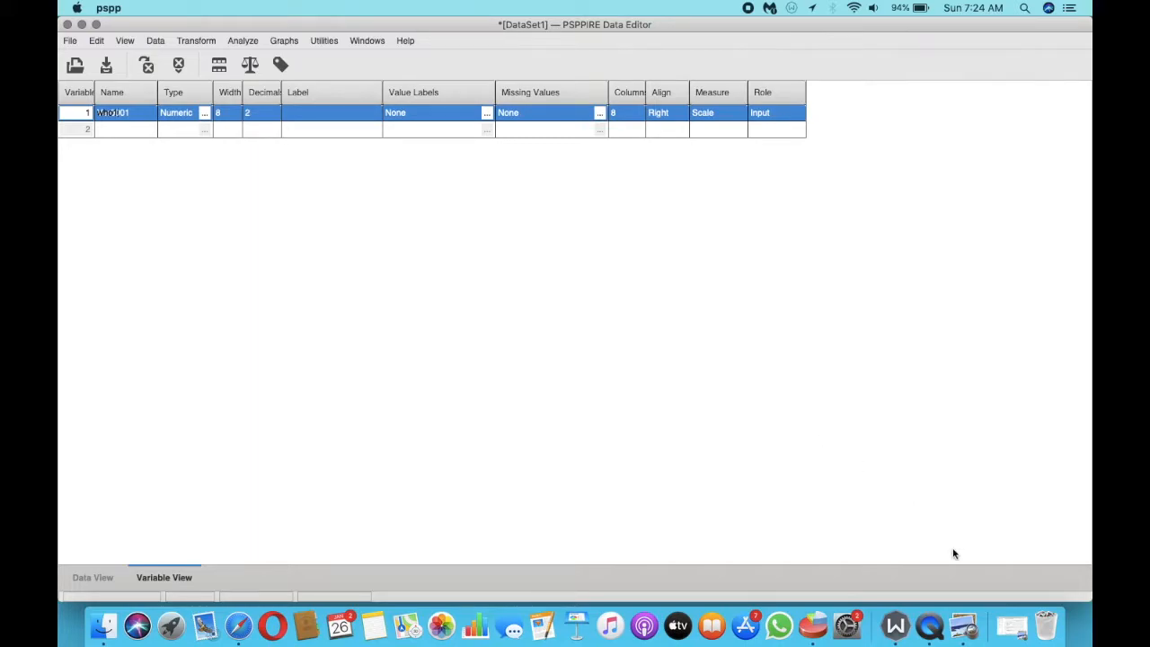
left_click(1021, 632)
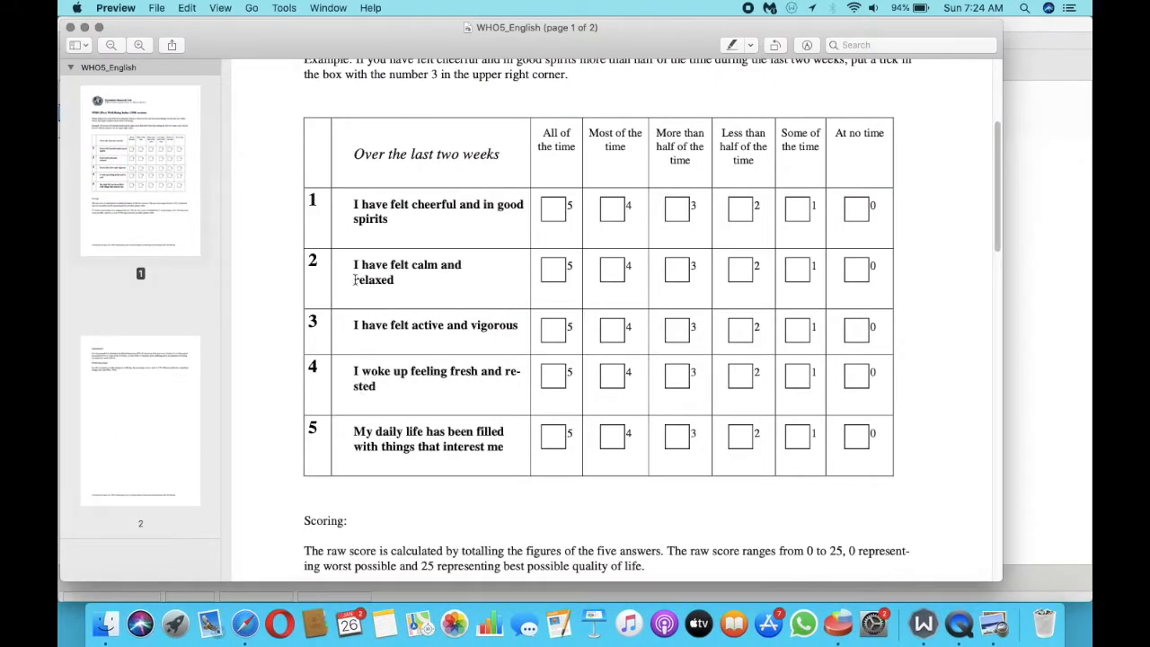
left_click(85, 28)
left_click(137, 112)
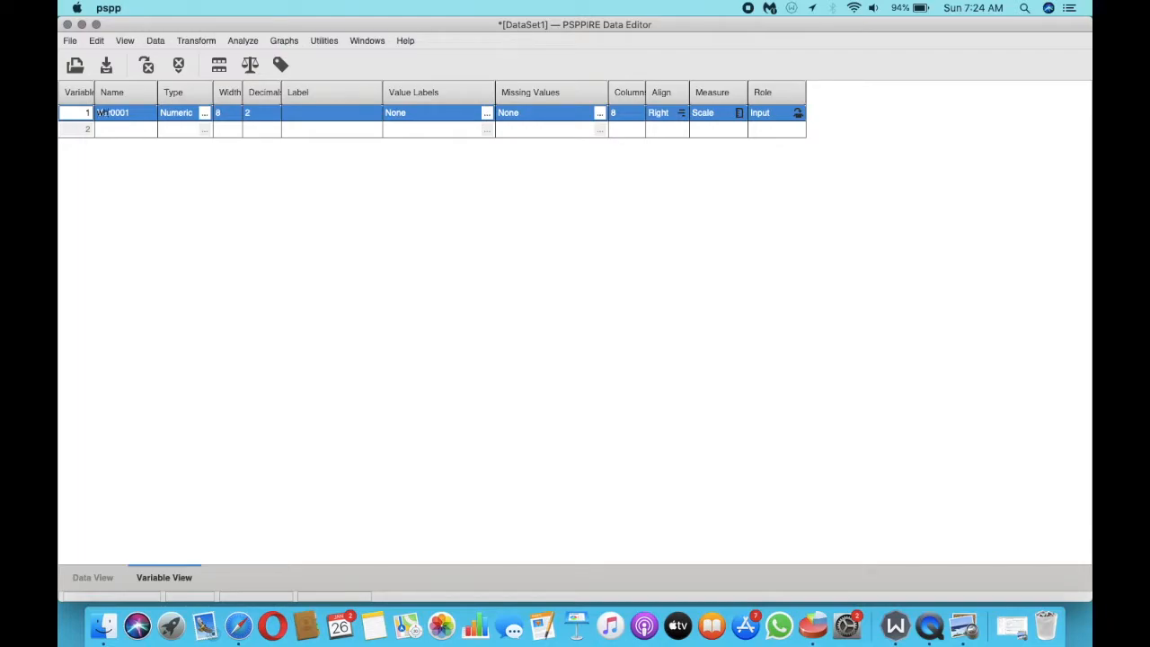
- Label the who1 variable as WHO 1, with a space before the number
left_click(329, 113)
type("WHO1")
left_click(309, 115)
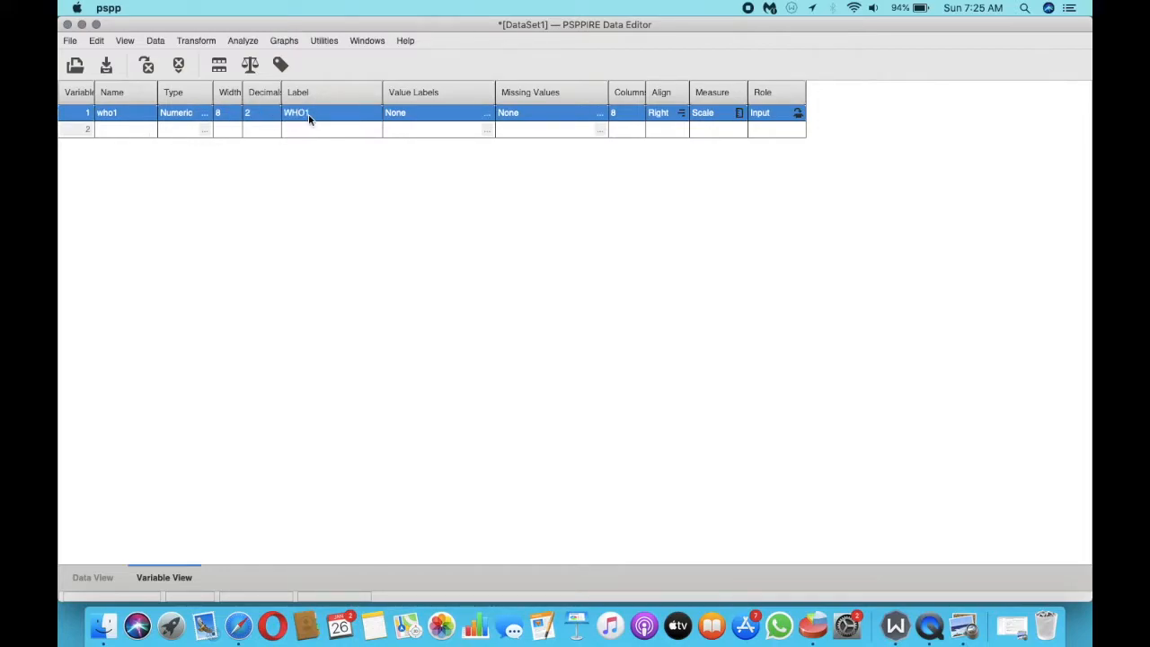
left_click(313, 116)
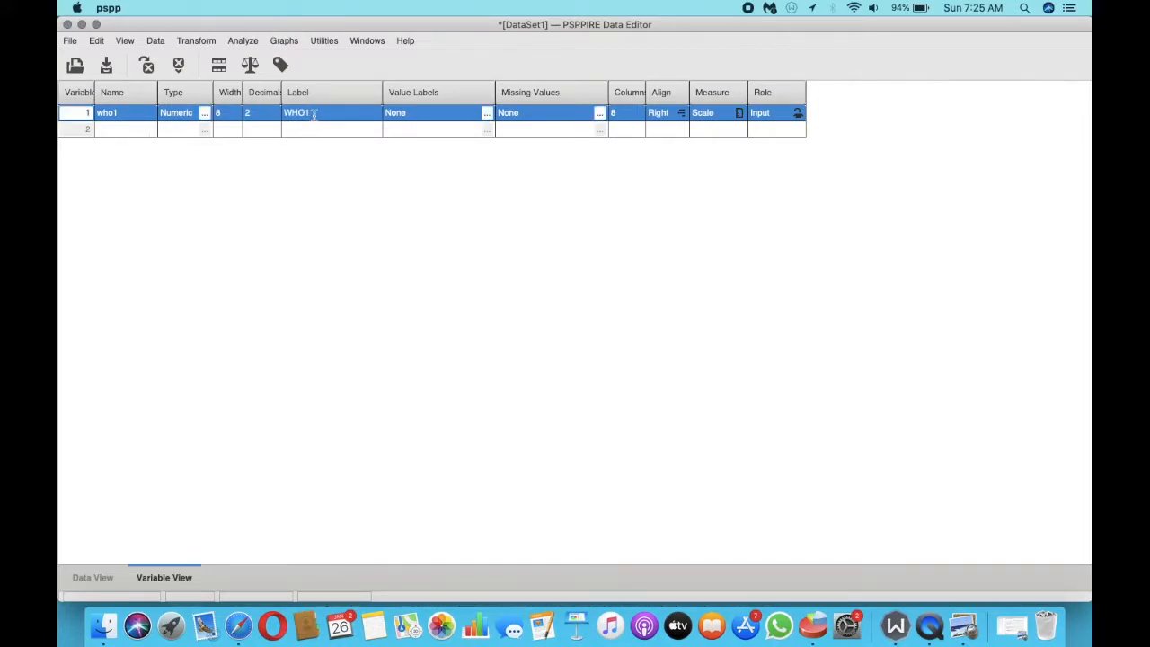
key("Tab")
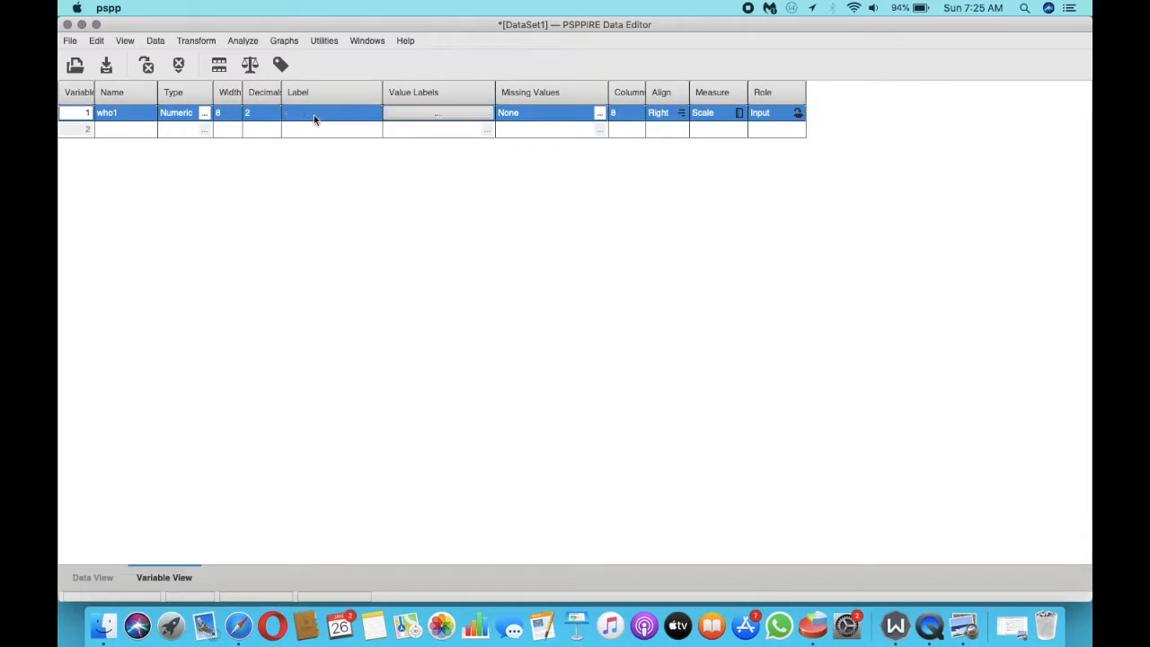
left_click(314, 115)
left_click(313, 114)
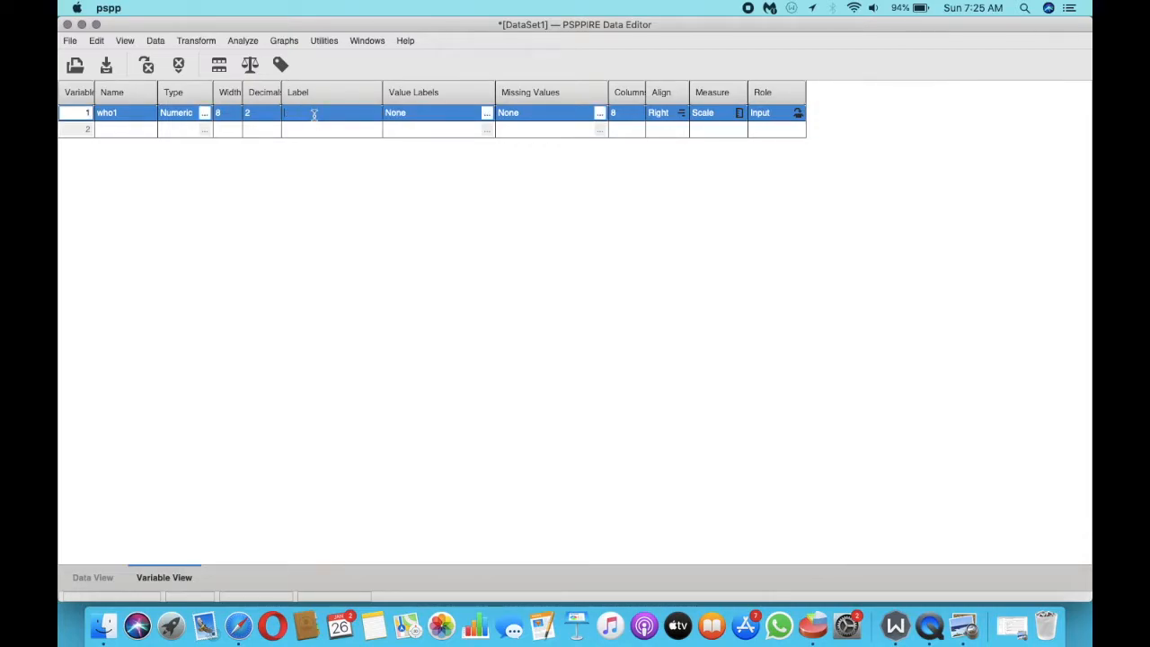
type("WHO 1")
- Add a second variable named who2 and label it WHO 2
left_click(147, 129)
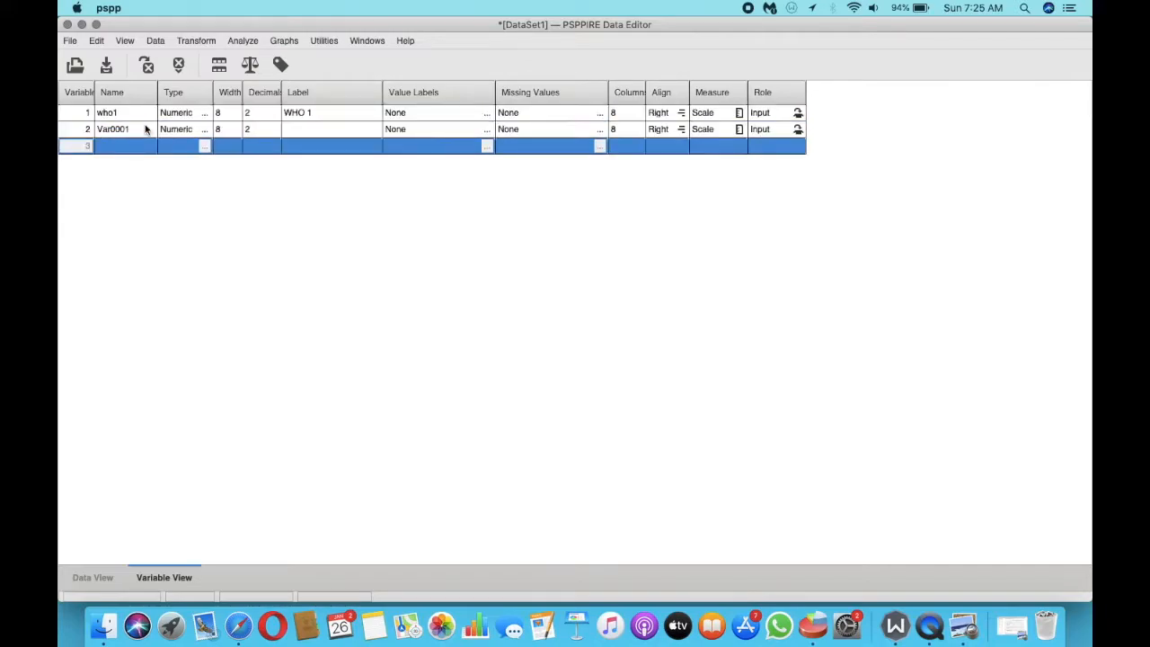
left_click(146, 130)
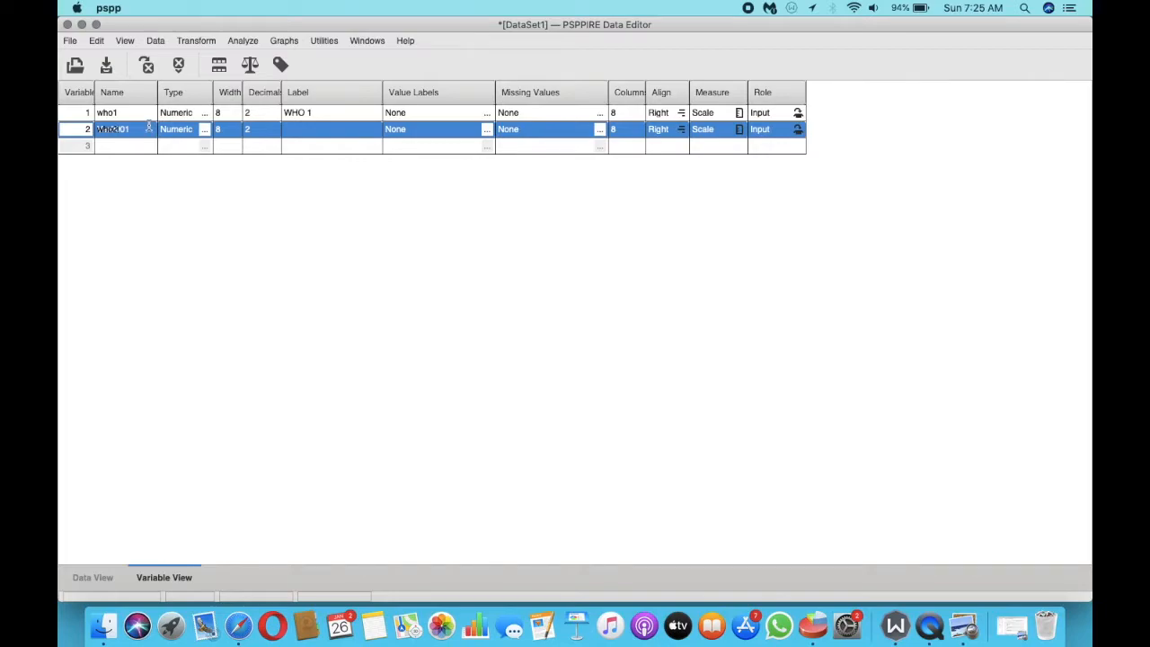
left_click(329, 141)
- Add a third variable named who3 and label it WHO 3
left_click(126, 146)
type("who3")
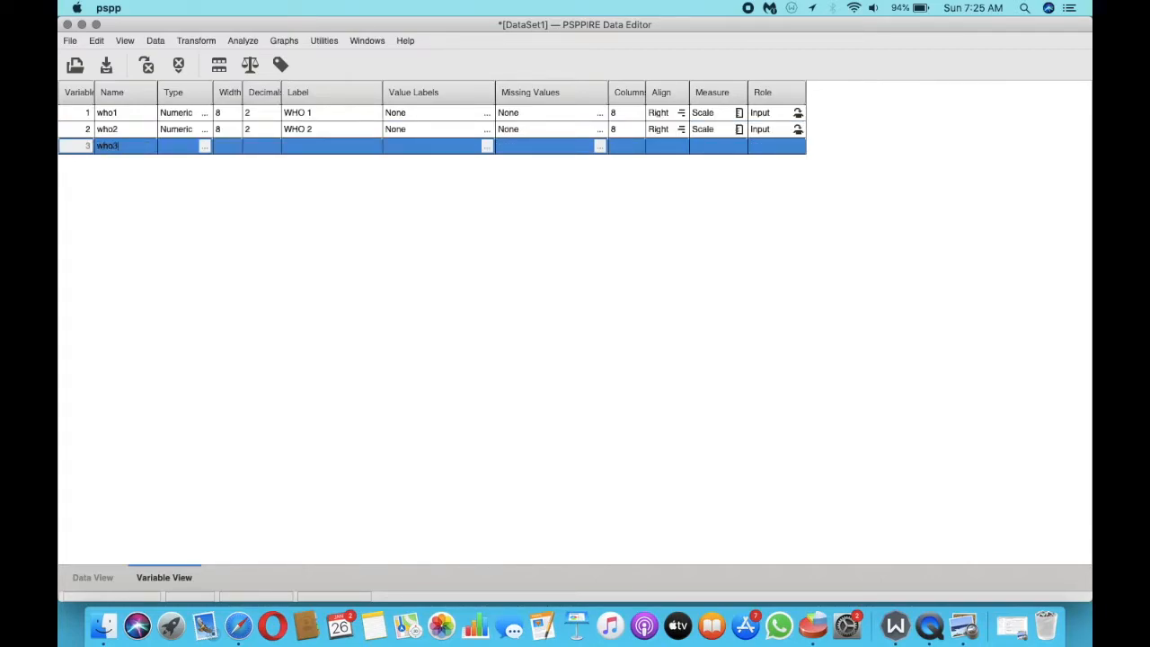
left_click(324, 149)
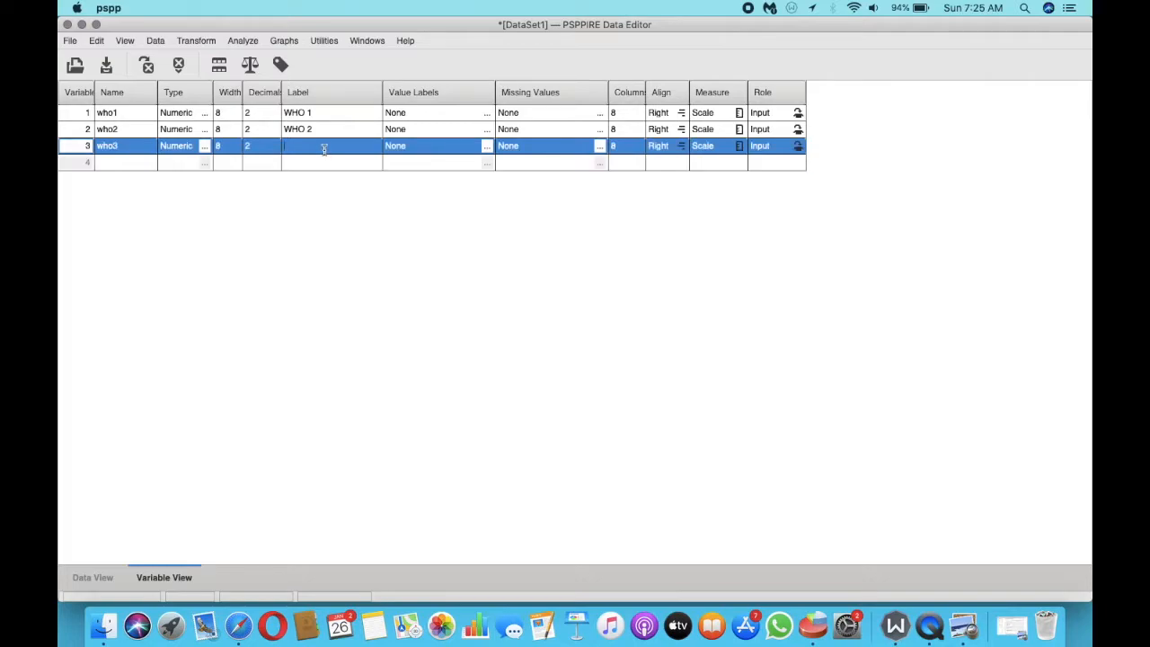
type("WHO 3")
- Add a fourth variable named who4 and label it WHO 4
left_click(108, 163)
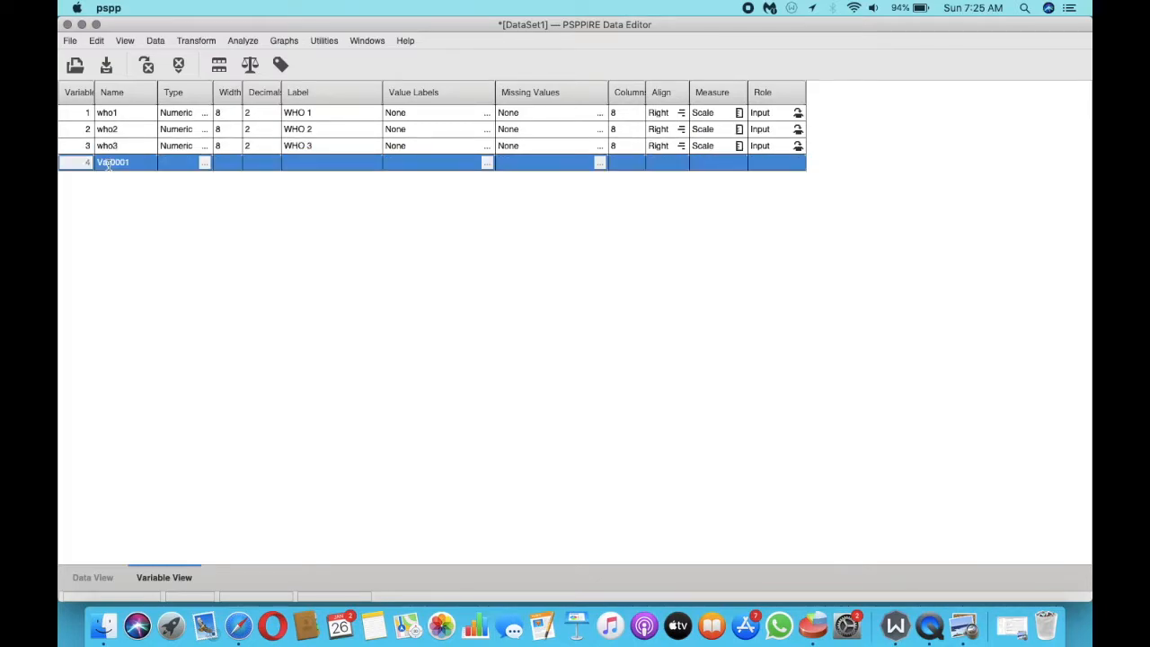
type("who4")
left_click(308, 162)
type("WHO 4")
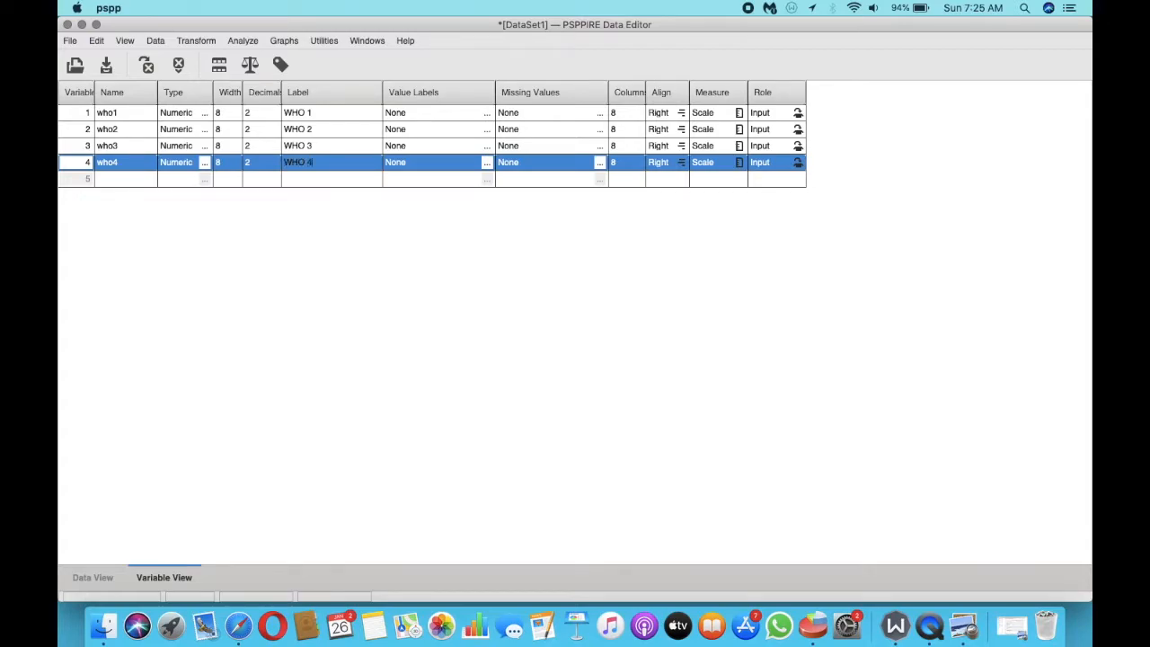
- Add a fifth variable named who5 and label it WHO 5
left_click(130, 180)
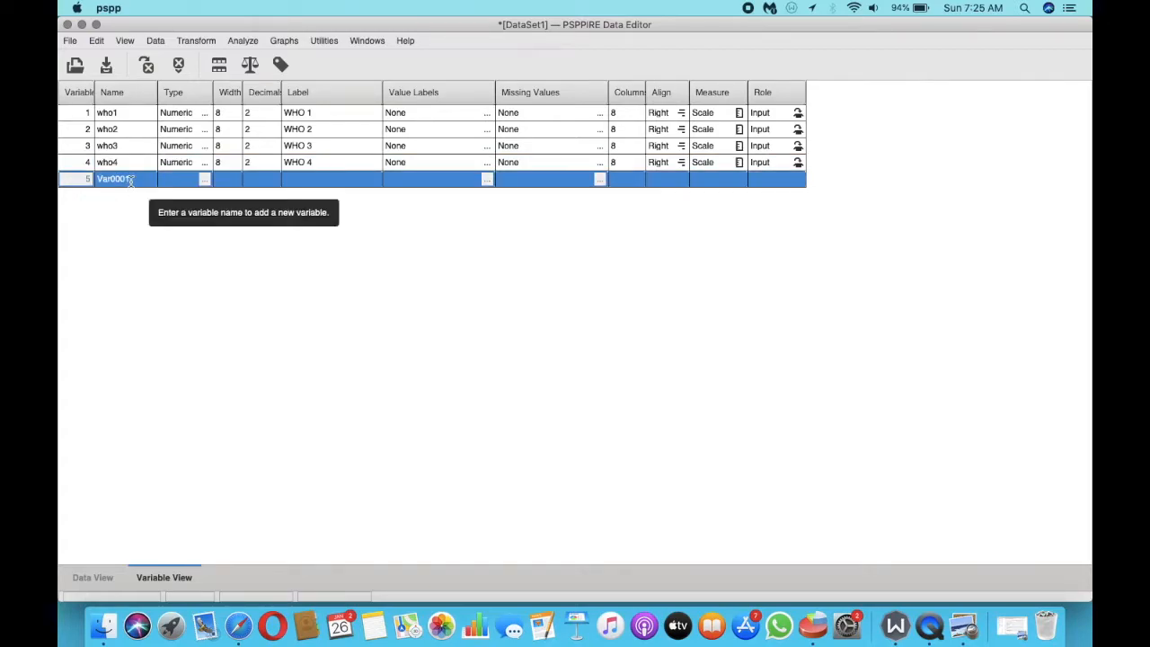
type("who5")
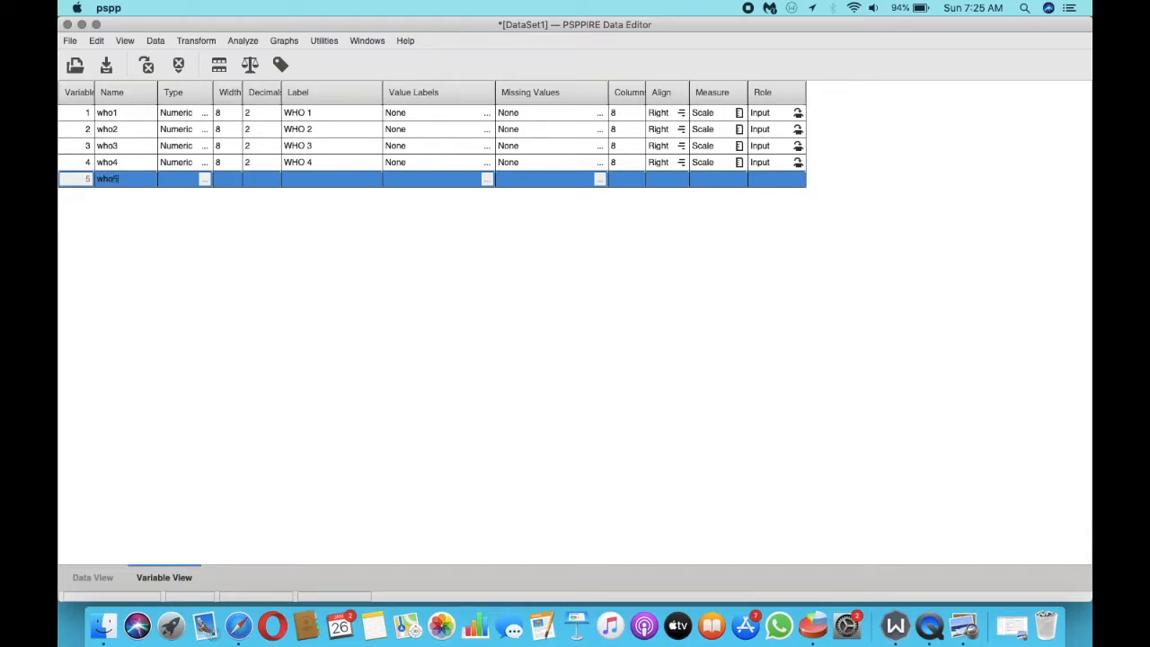
left_click(320, 179)
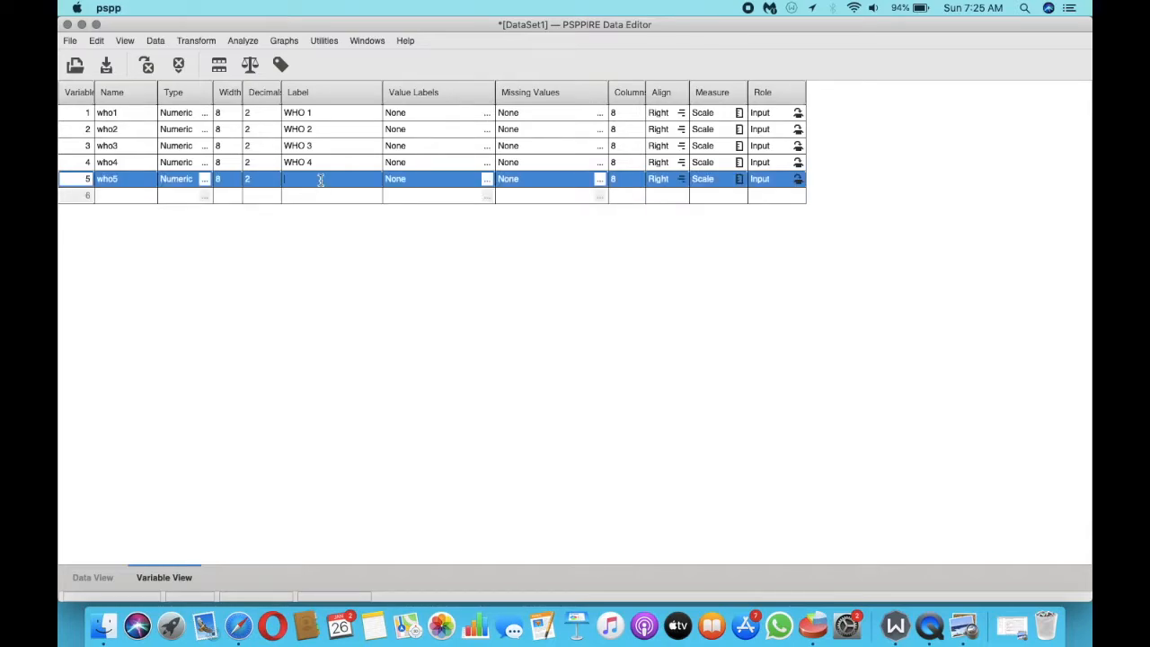
type("WHO 5")
left_click(295, 252)
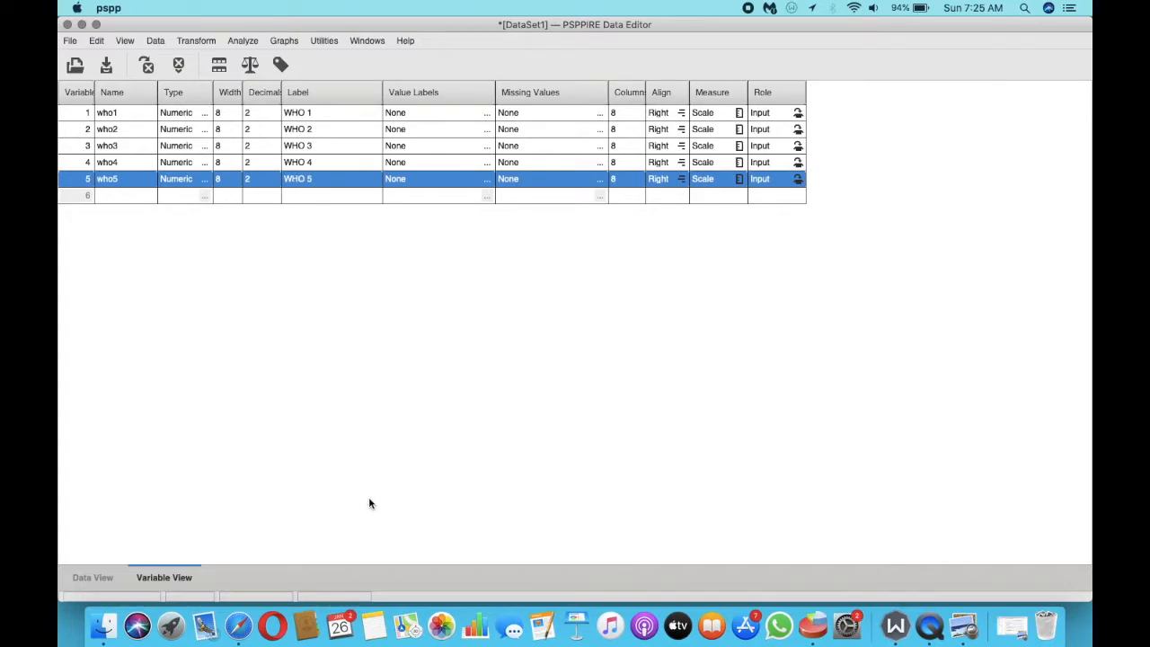
- Show the case data for the five variables and consult the questionnaire's answer scores for the first statement
left_click(86, 577)
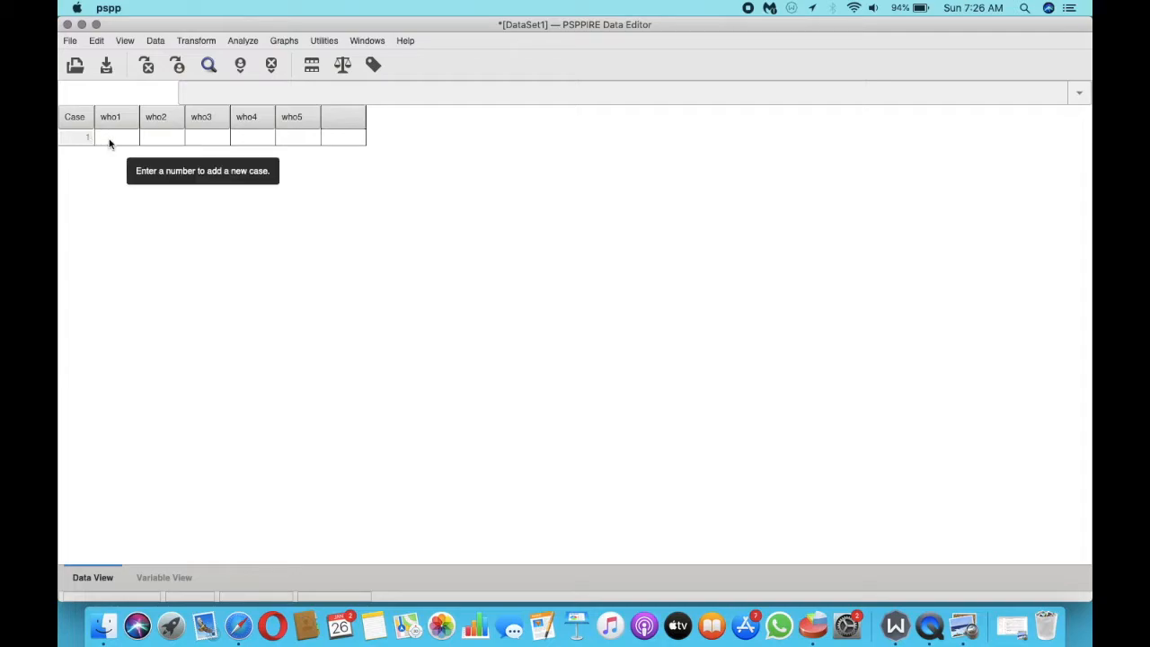
left_click(1013, 618)
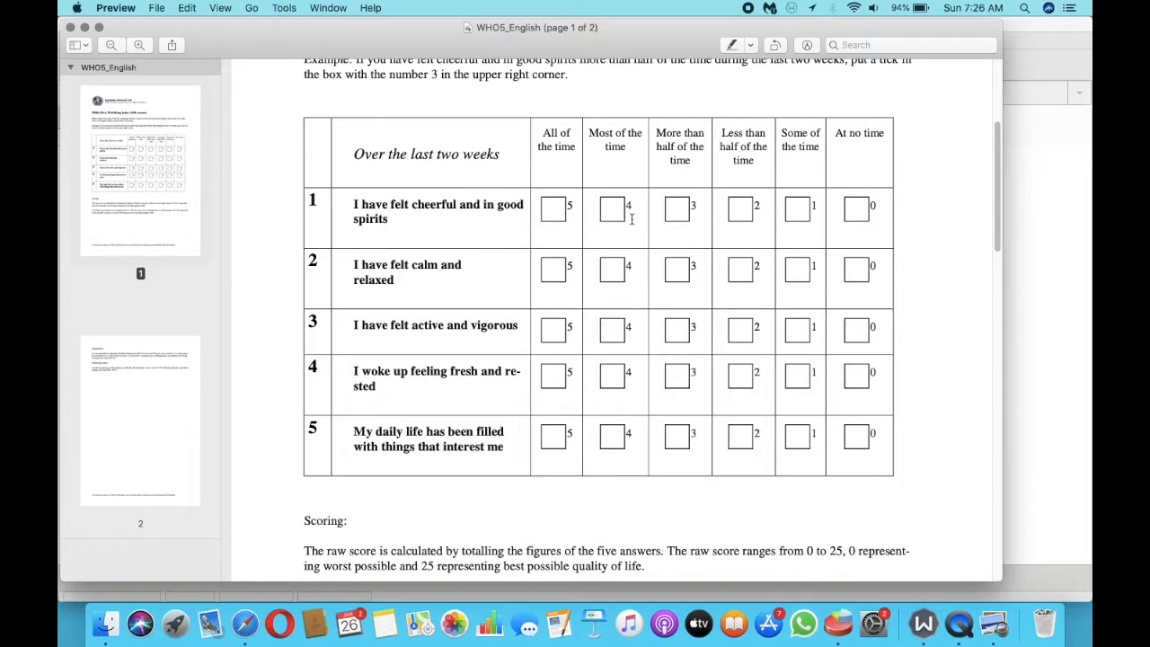
left_click(85, 28)
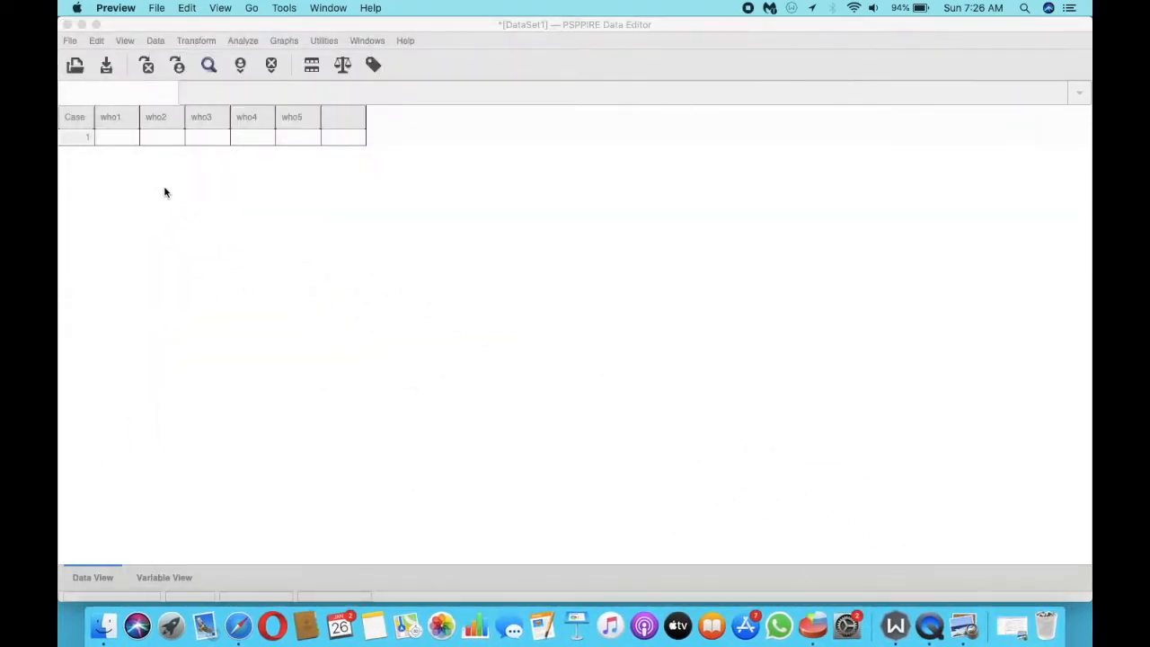
left_click(123, 140)
left_click(124, 139)
left_click(1035, 620)
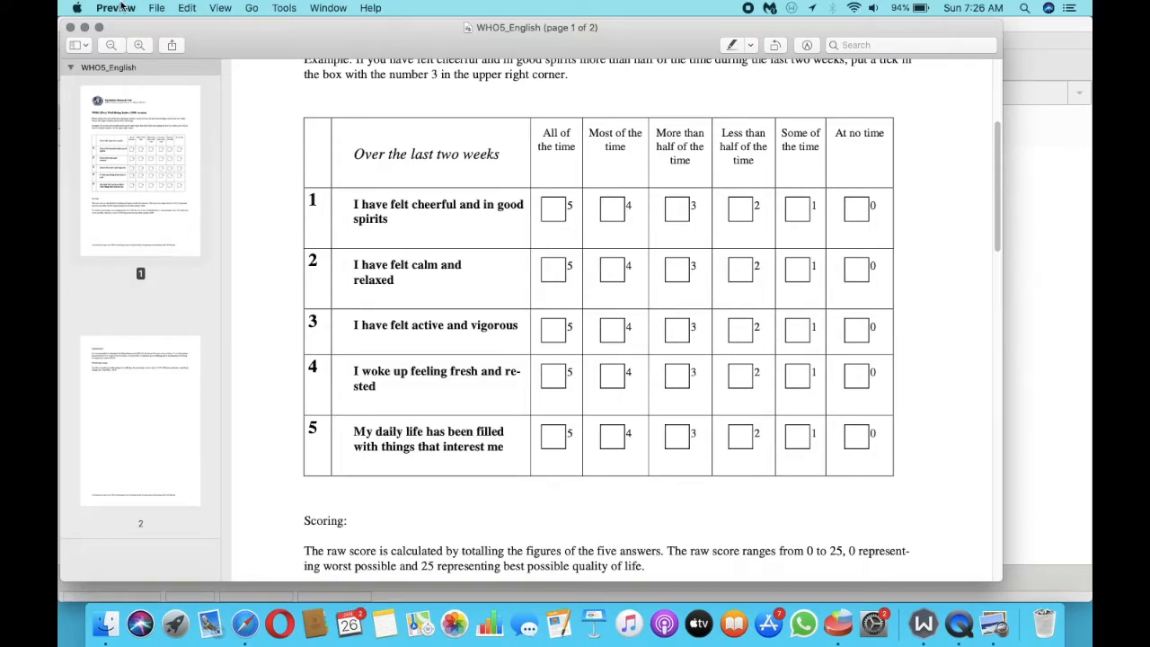
left_click(85, 27)
- Enter 4 for who1 in case 1, consulting the questionnaire for the answer to the second statement
left_click(115, 138)
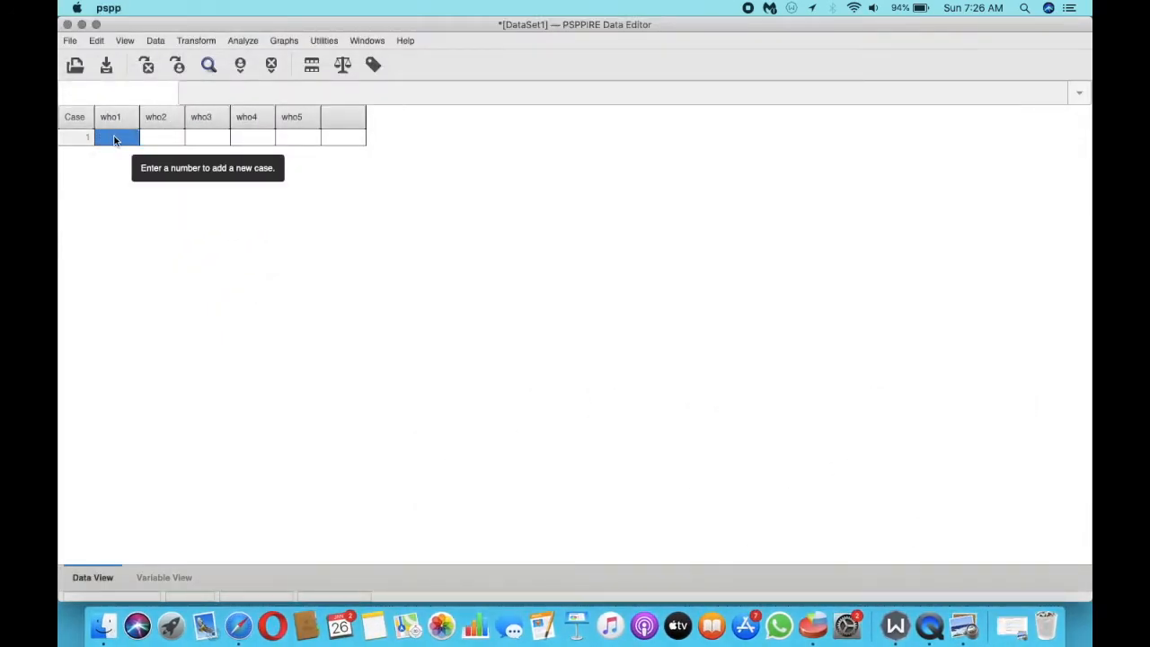
type("4")
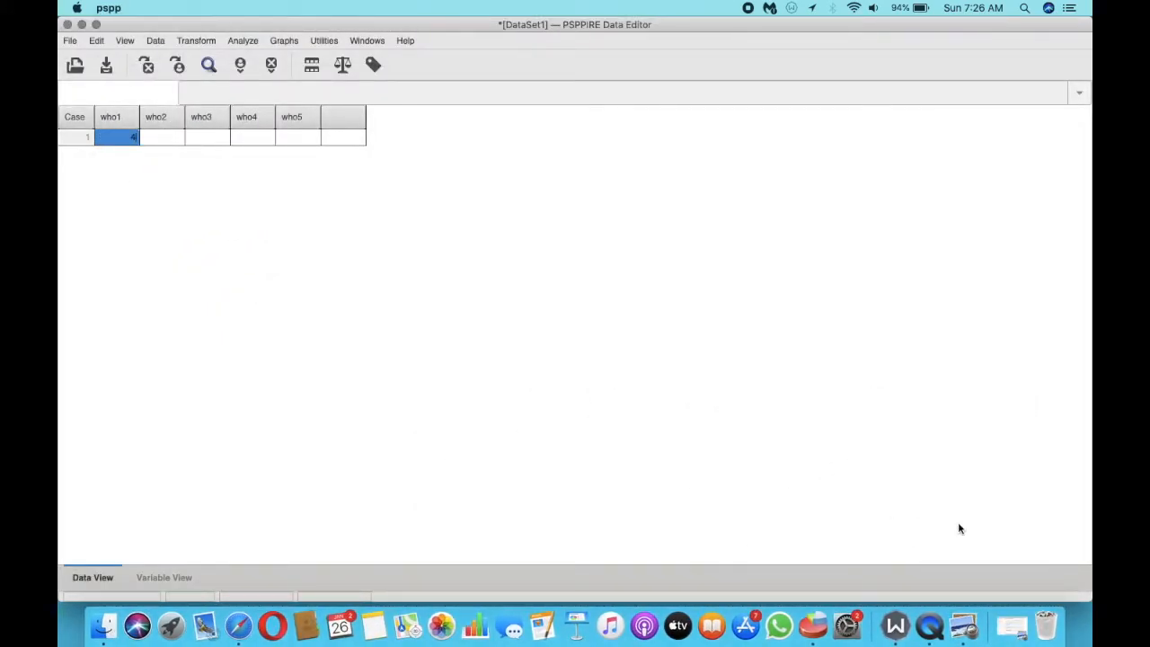
left_click(1003, 627)
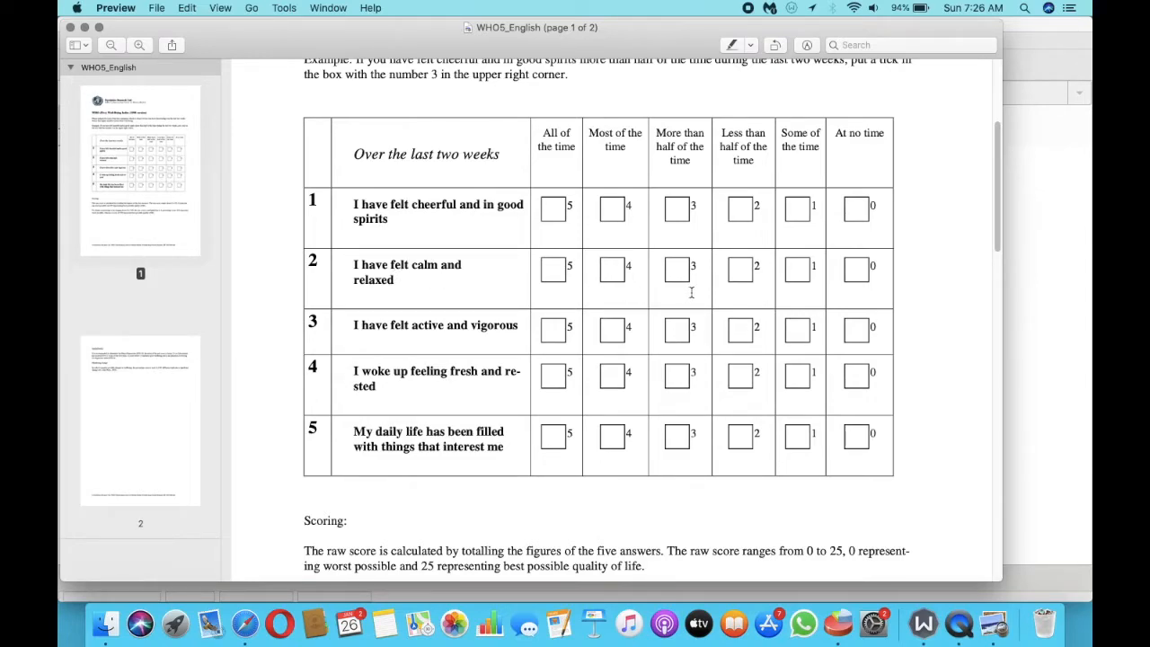
left_click(84, 28)
left_click(163, 136)
left_click(121, 134)
type("4")
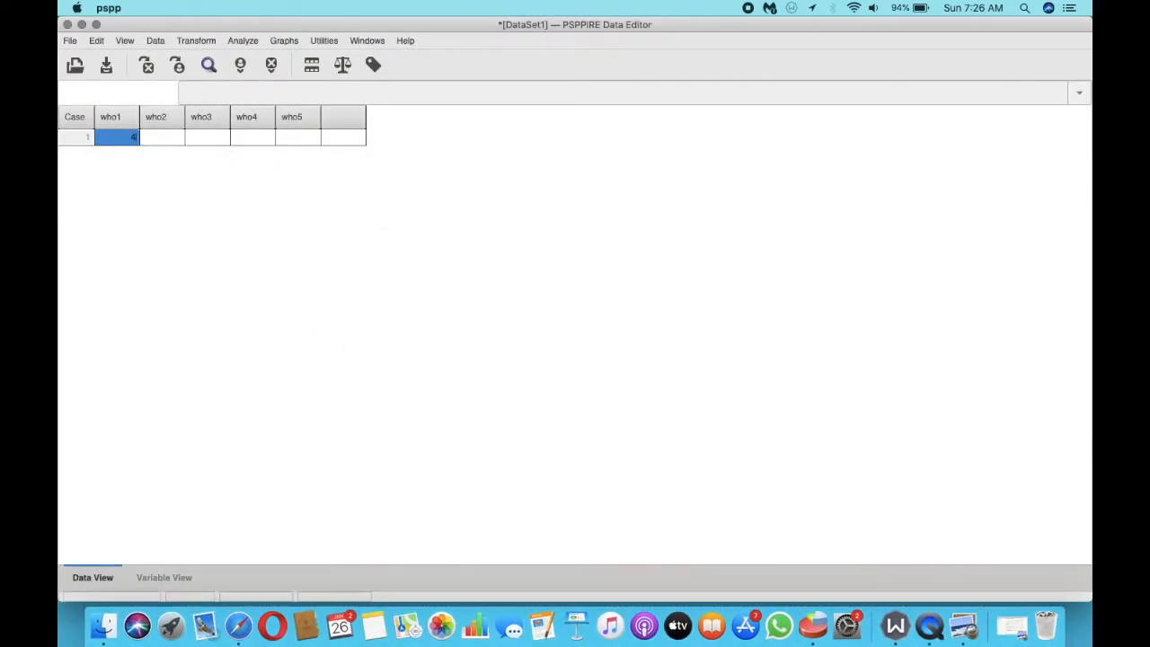
- Complete case 1 with 3 for who2, 4 for who3, 5 for who4 and 3 for who5
left_click(168, 137)
type("3")
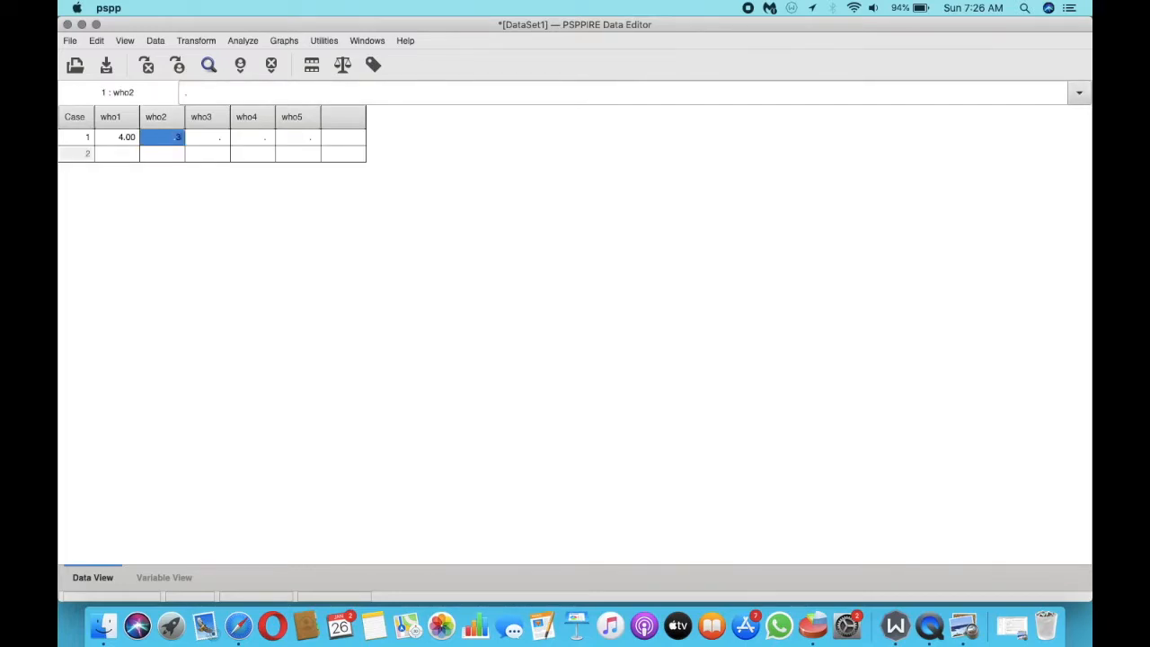
left_click(222, 138)
type("4")
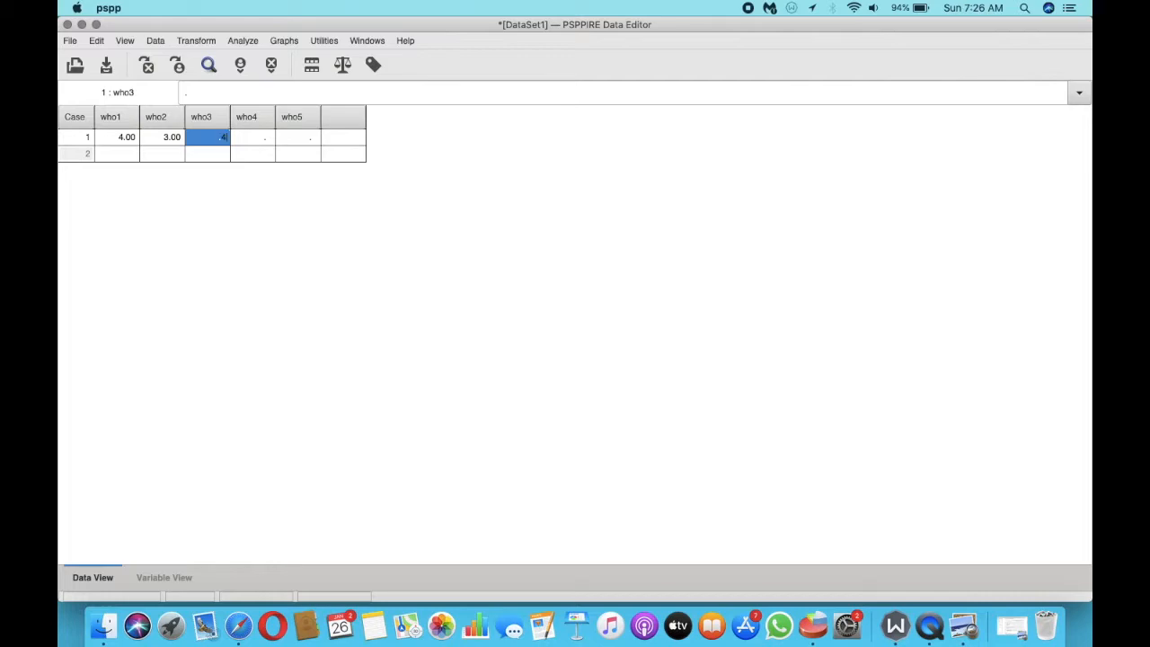
left_click(265, 136)
type("5")
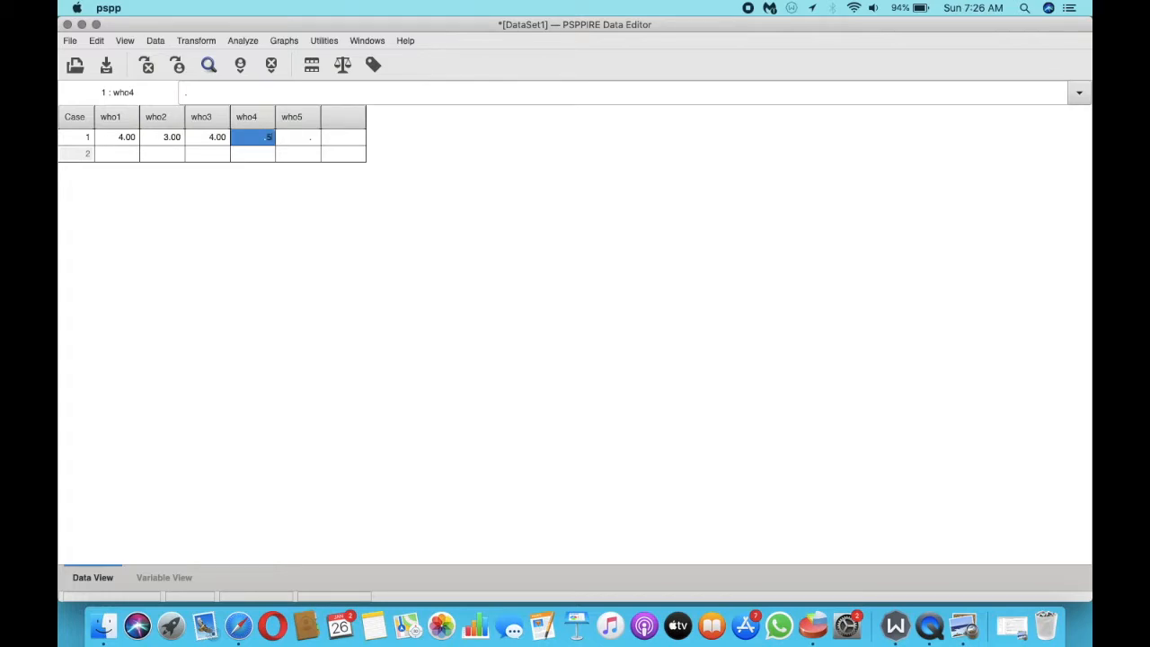
left_click(295, 135)
type("3")
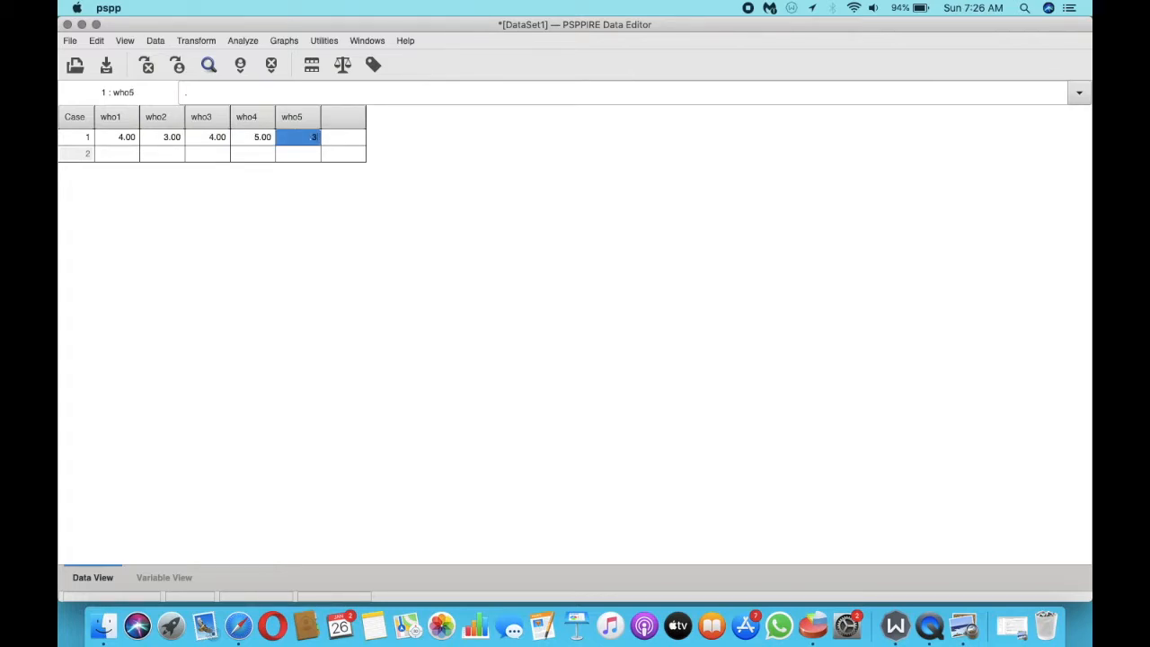
- Fill in case 2 with 5 for who1, 4 for who2, 5 for who3, 4 for who4 and 5 for who5
left_click(134, 156)
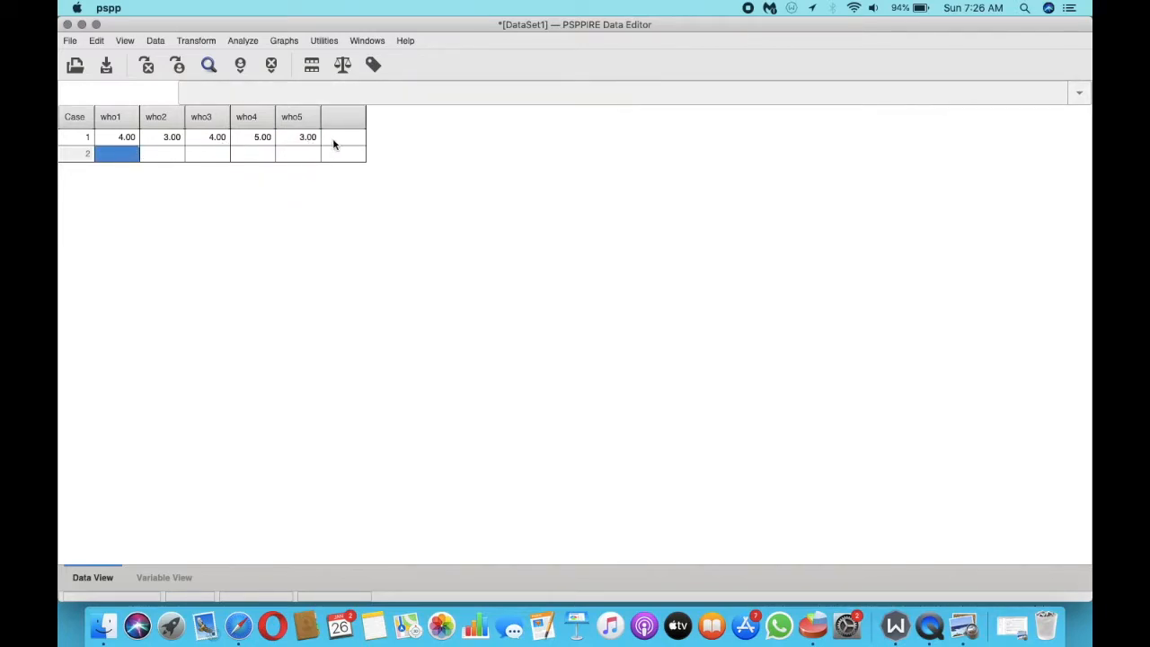
type("5")
left_click(158, 155)
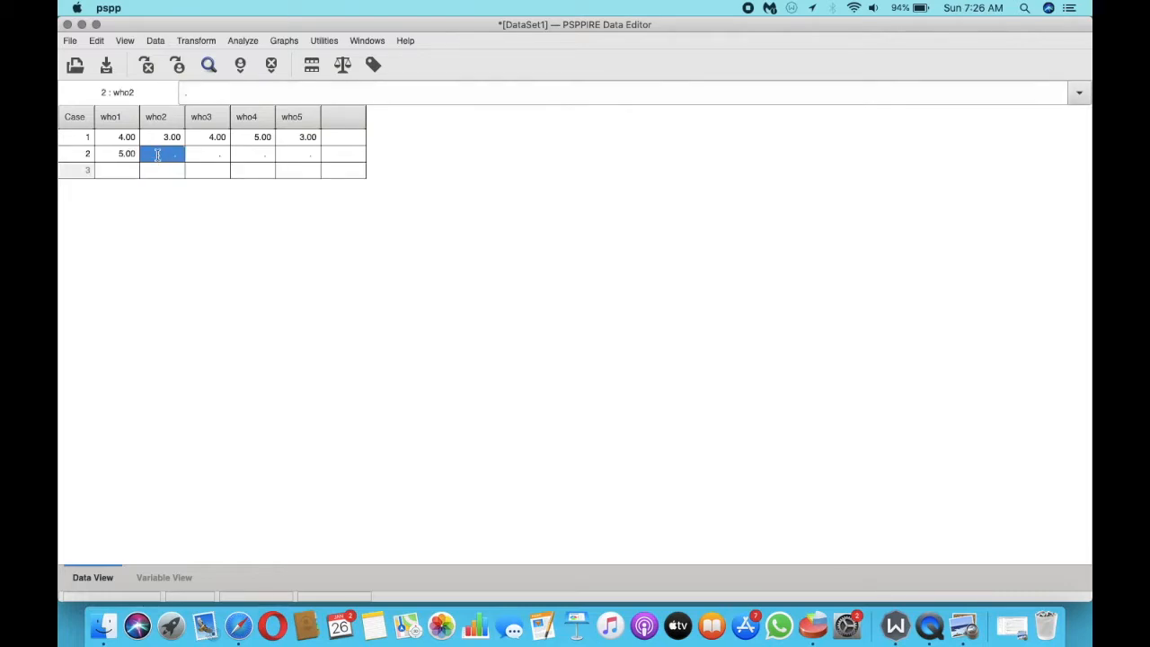
type("4")
left_click(201, 153)
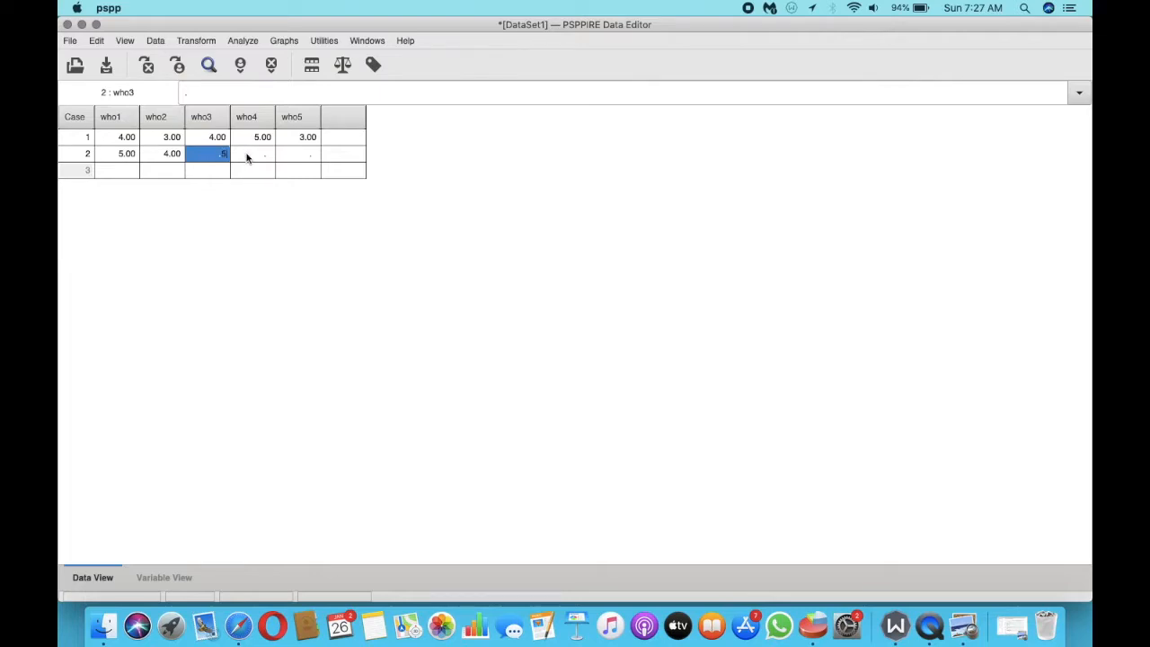
left_click(247, 154)
type("4")
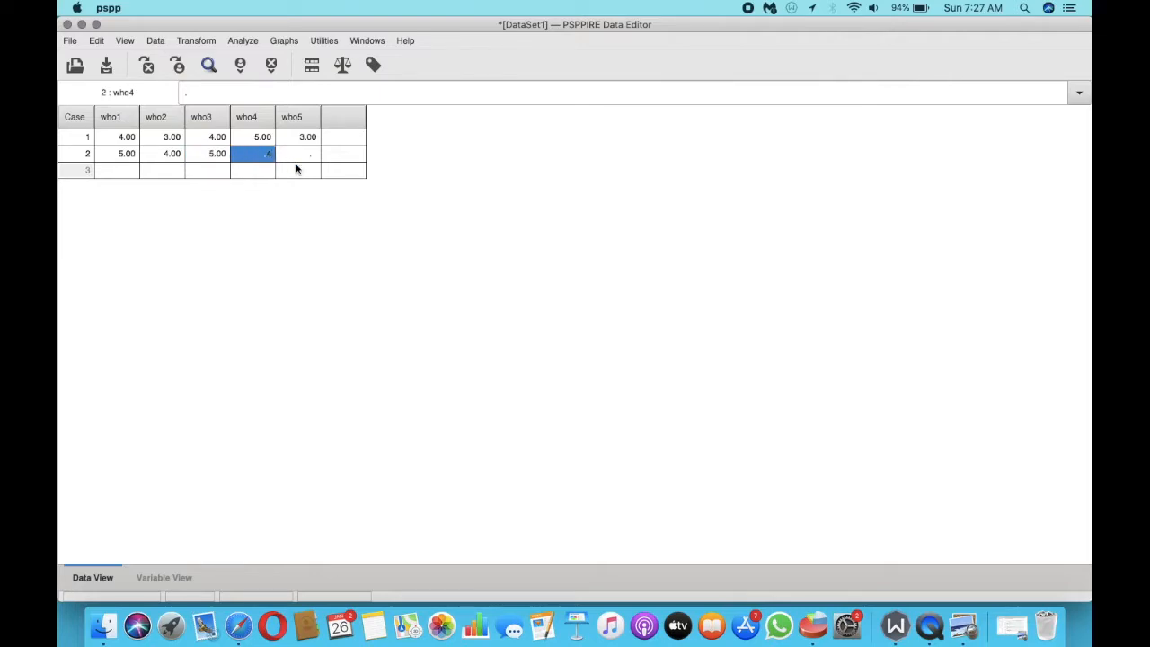
left_click(310, 153)
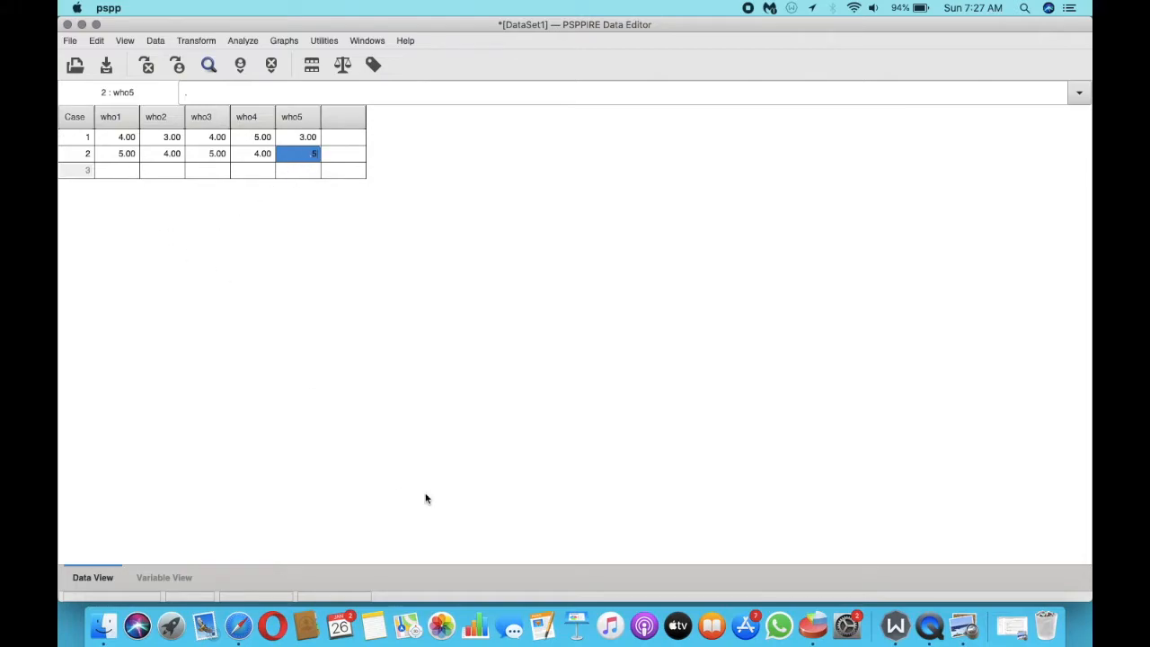
- Set the decimals of all five variables, who1 to who5, to 0 and return to the case data
left_click(148, 572)
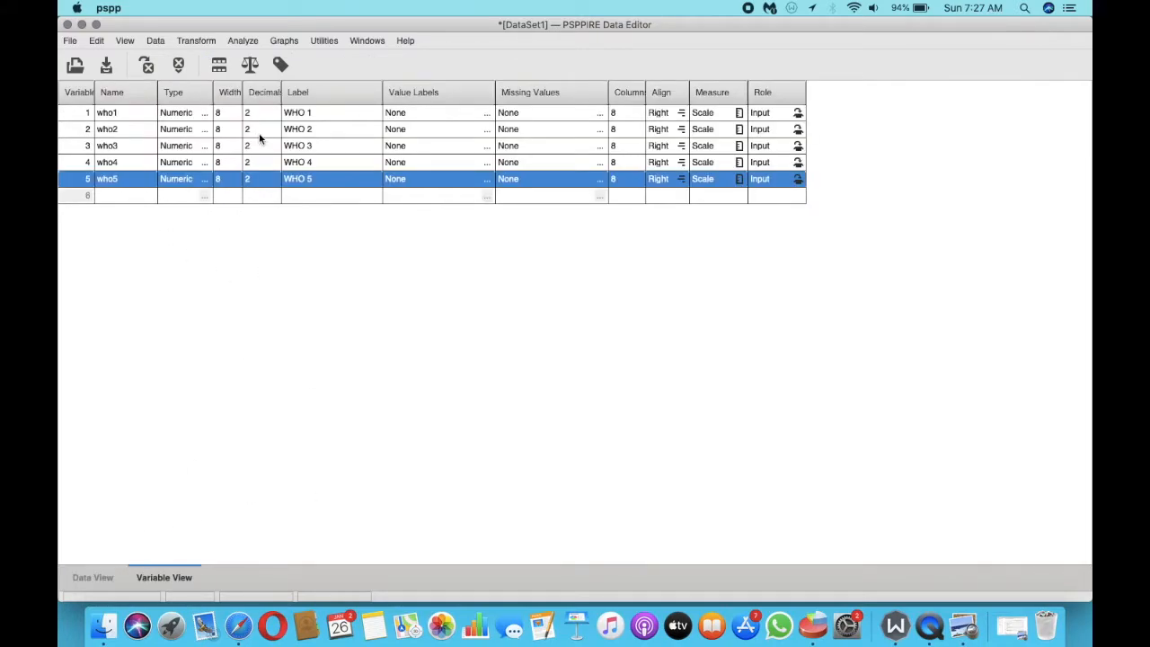
left_click(275, 117)
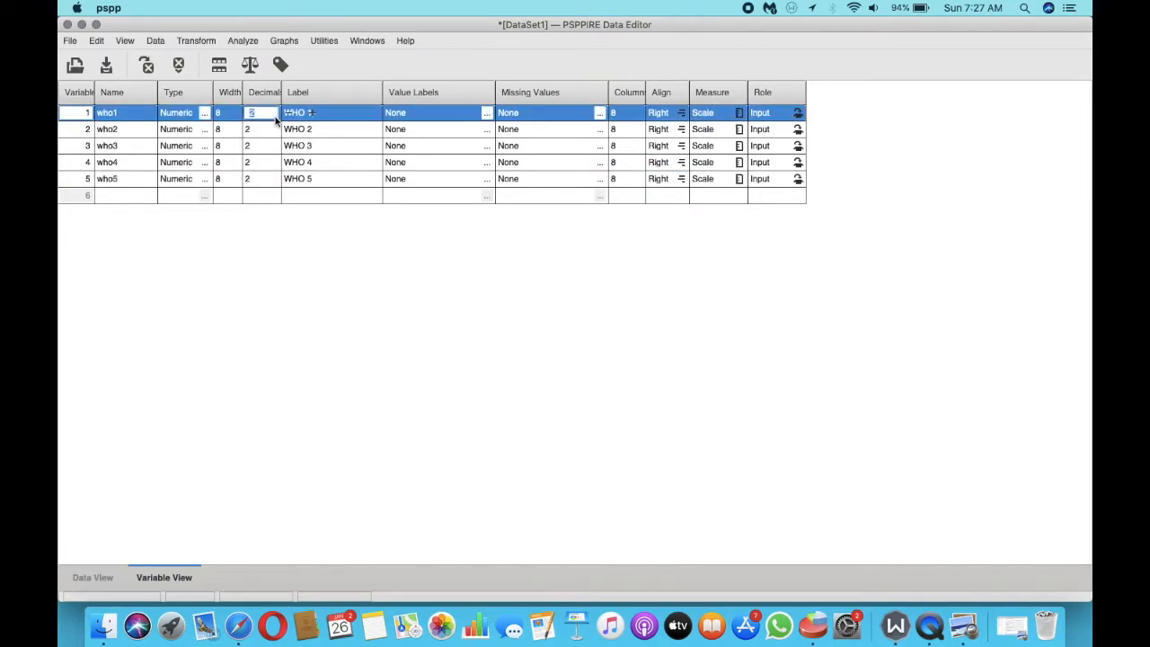
type("0")
left_click(263, 129)
type("0")
left_click(252, 146)
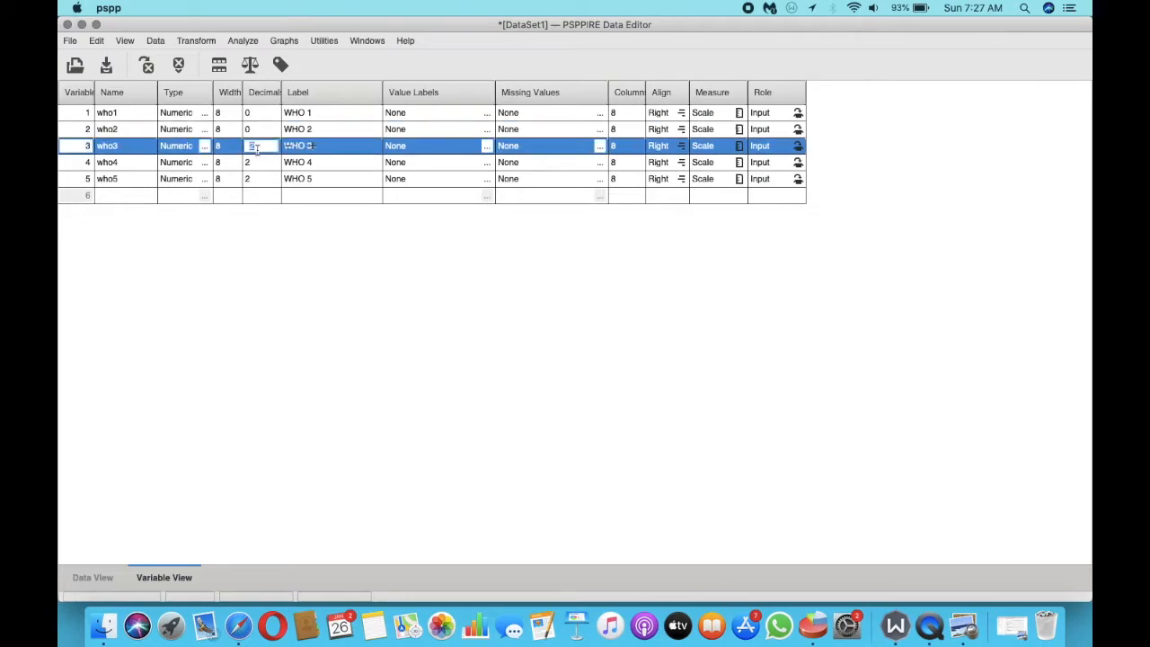
type("0")
left_click(258, 161)
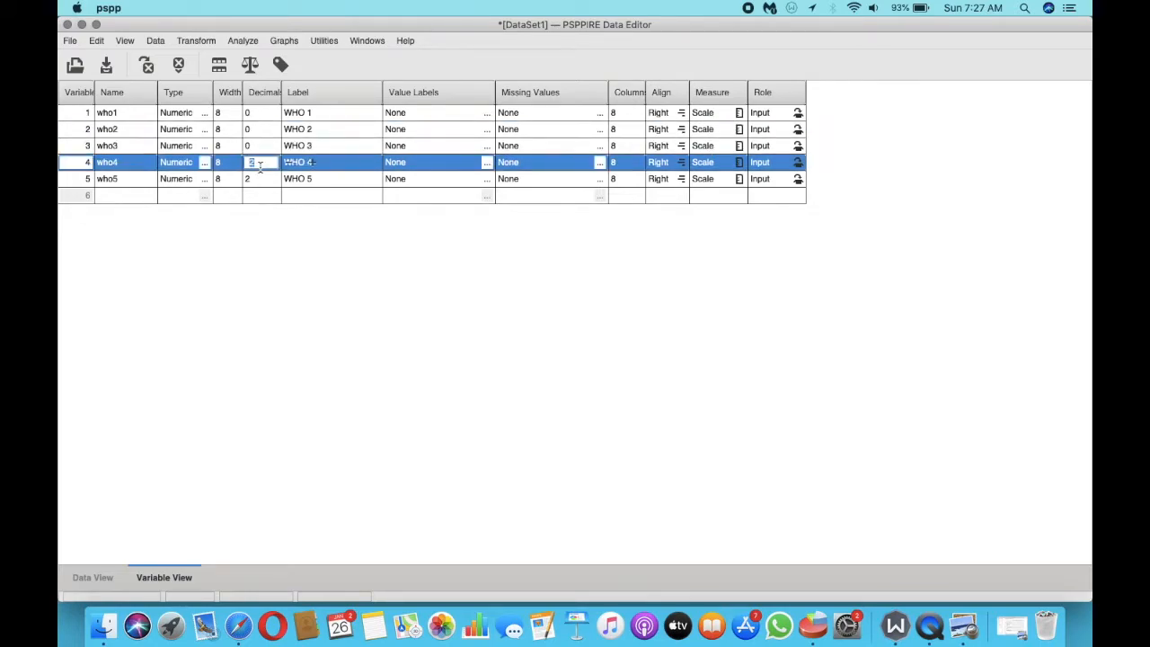
left_click(256, 180)
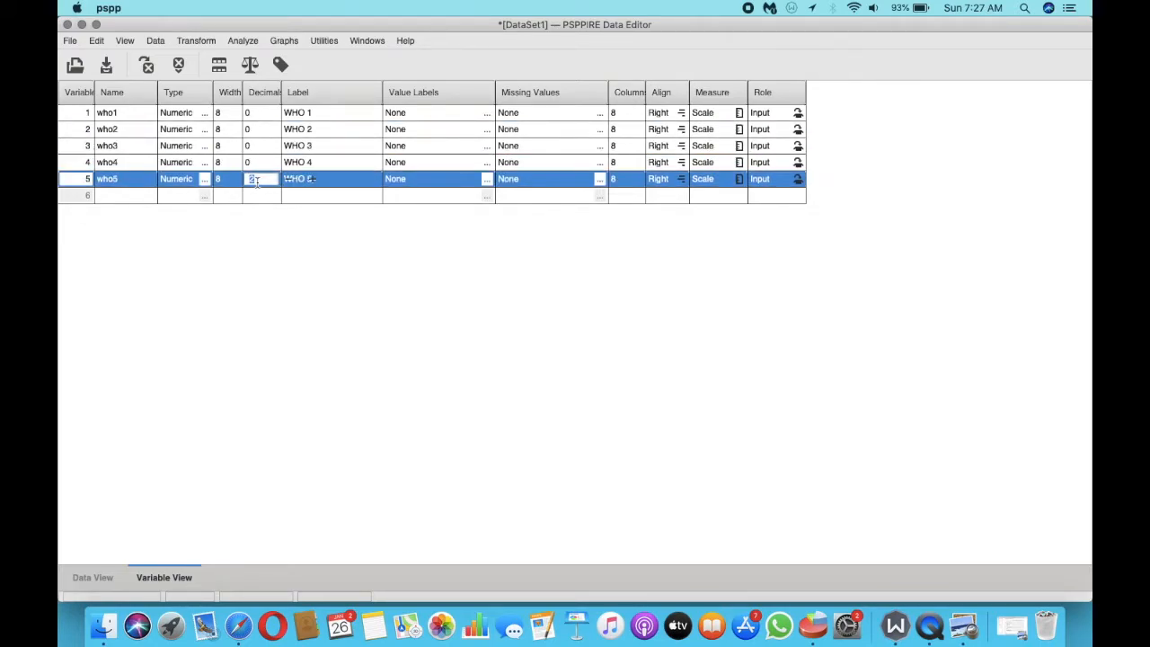
type("0")
left_click(104, 578)
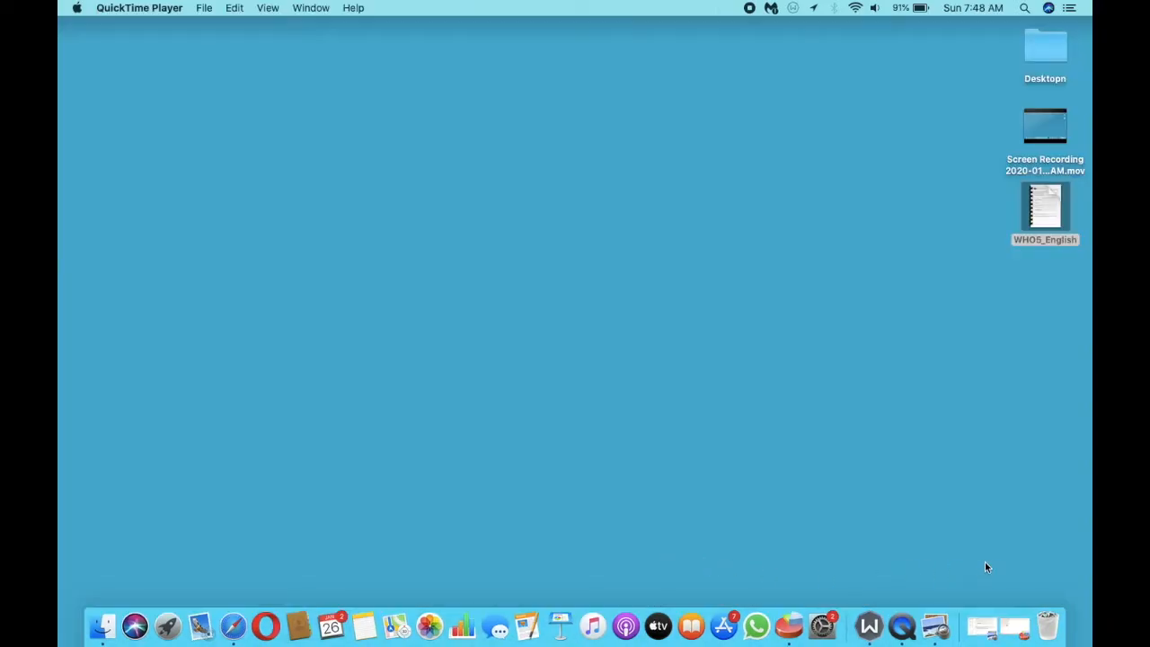
- Review the answer scores and the raw and percentage scoring rules in the WHO5_English questionnaire
left_click(1015, 626)
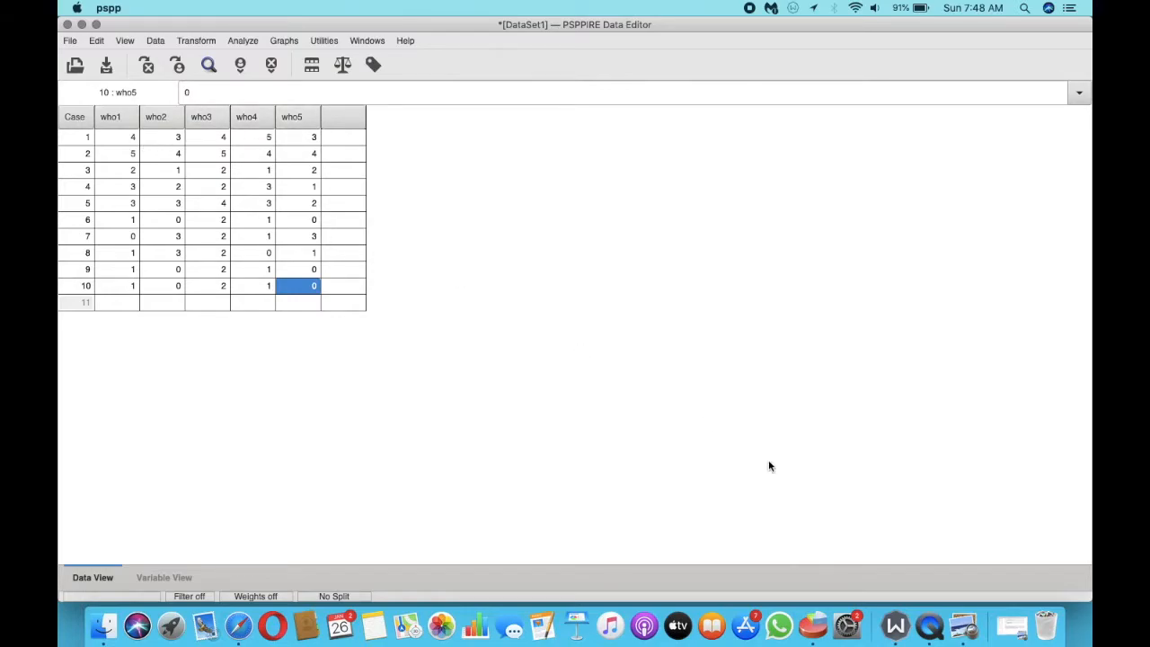
left_click(1007, 620)
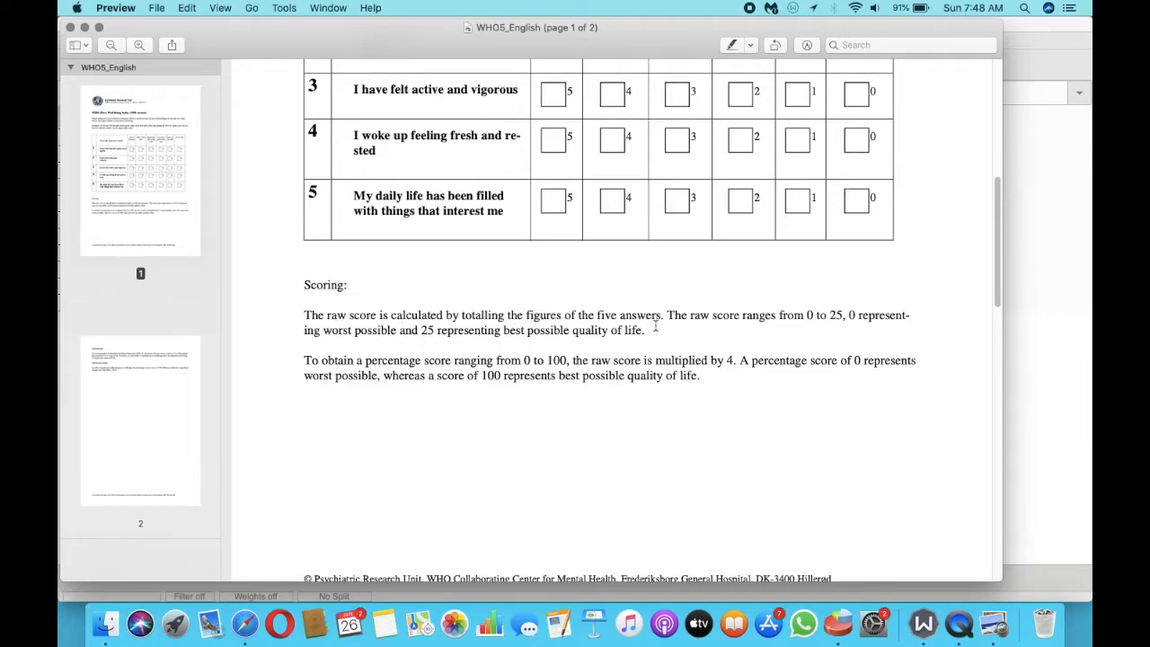
scroll(665, 324, "up", 5)
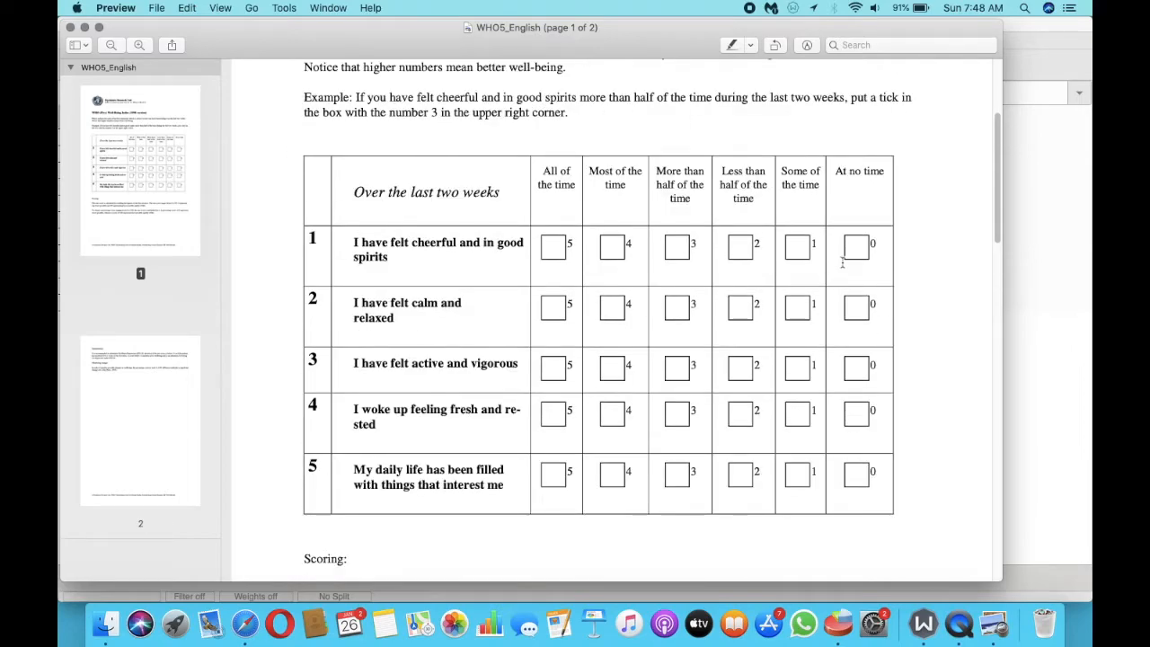
scroll(822, 377, "down", 2)
scroll(781, 429, "down", 1)
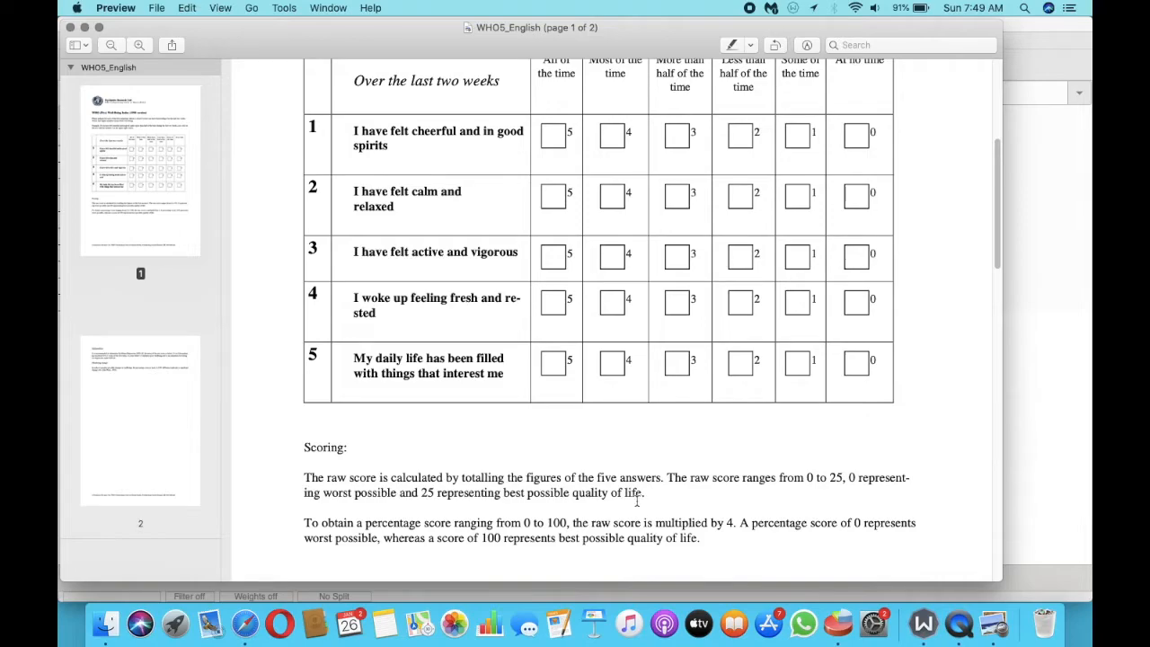
scroll(638, 499, "up", 2)
scroll(638, 500, "up", 4)
scroll(634, 495, "down", 7)
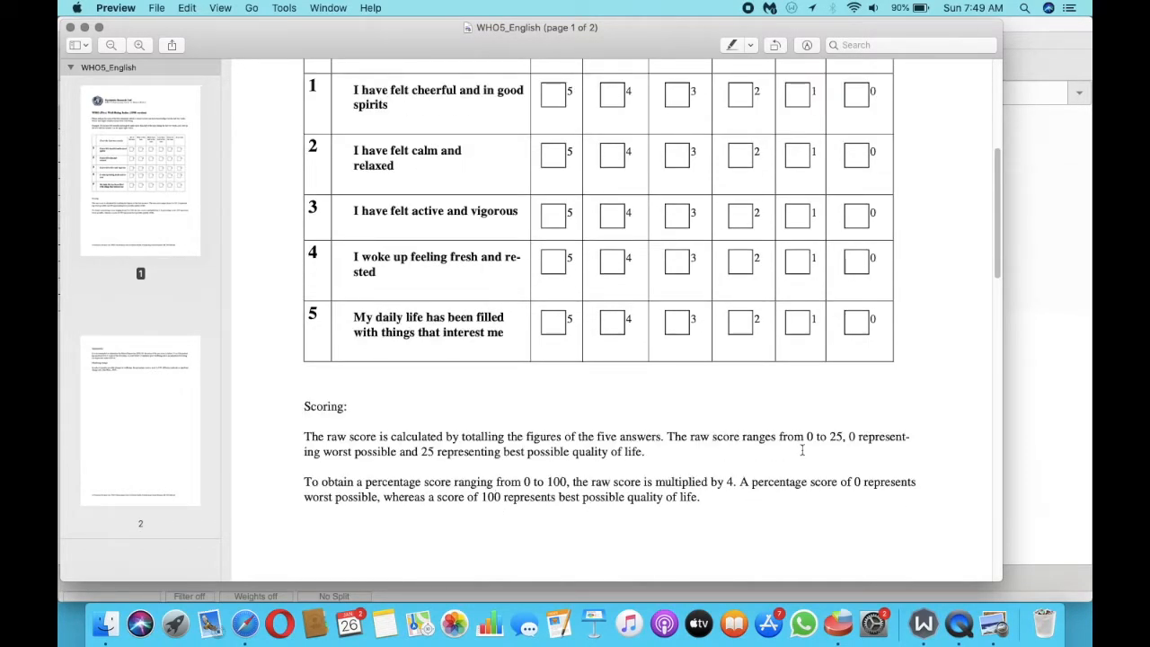
left_click(84, 28)
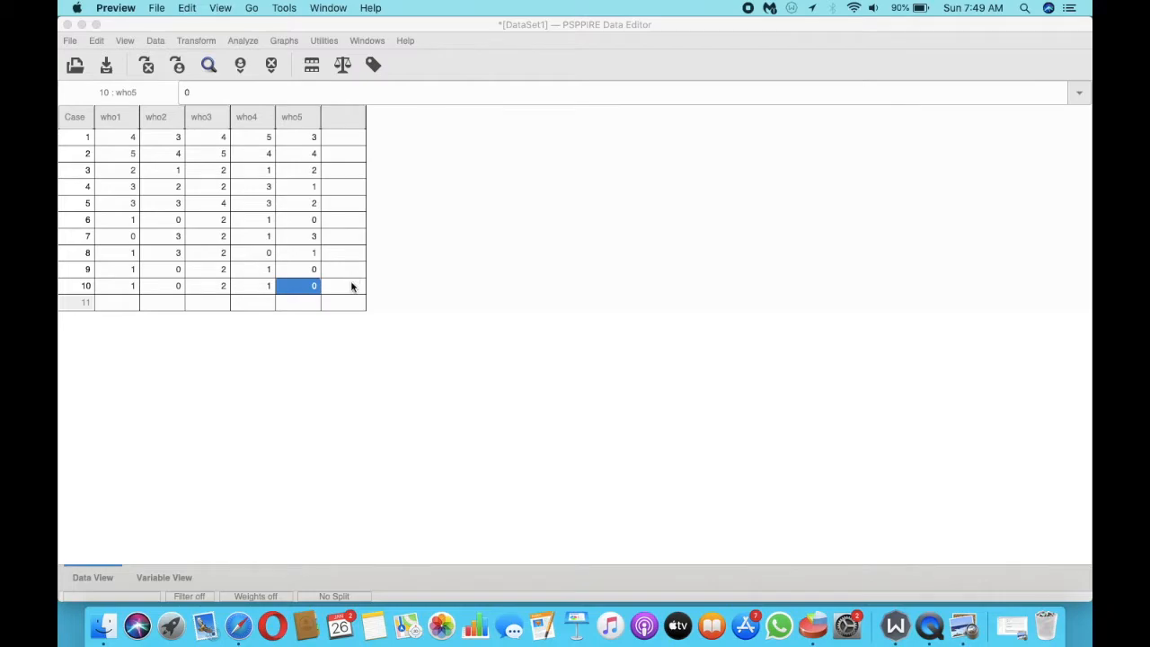
- Show the data editor in full screen and start a Compute Variable transformation with its previous entries cleared
left_click(267, 24)
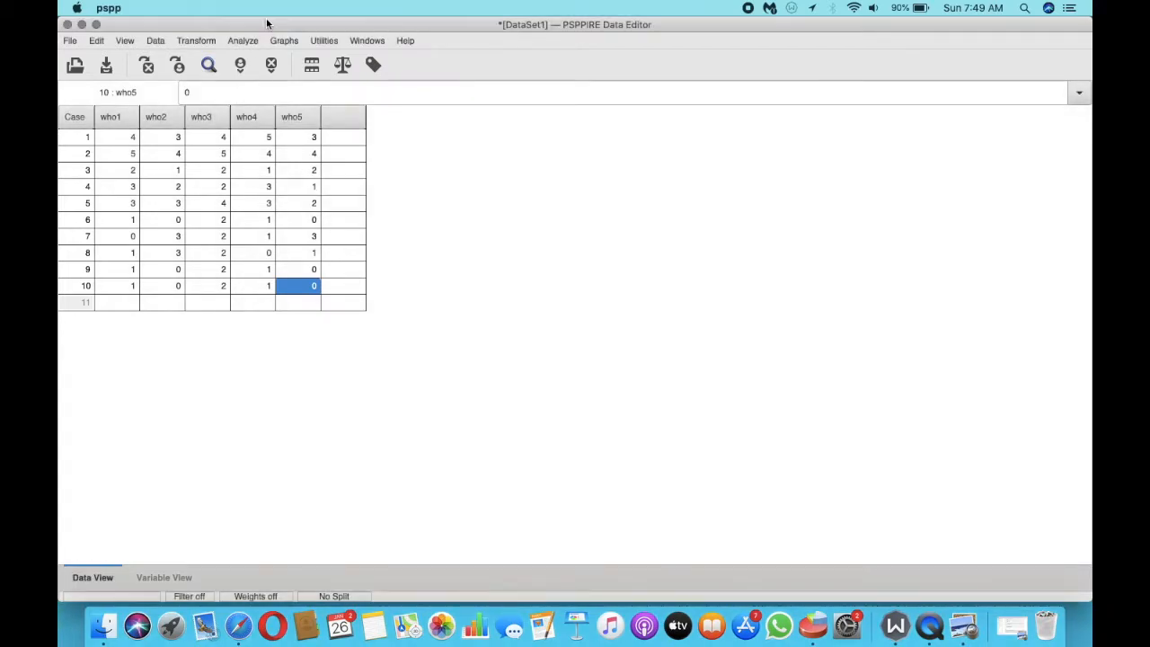
left_click(97, 24)
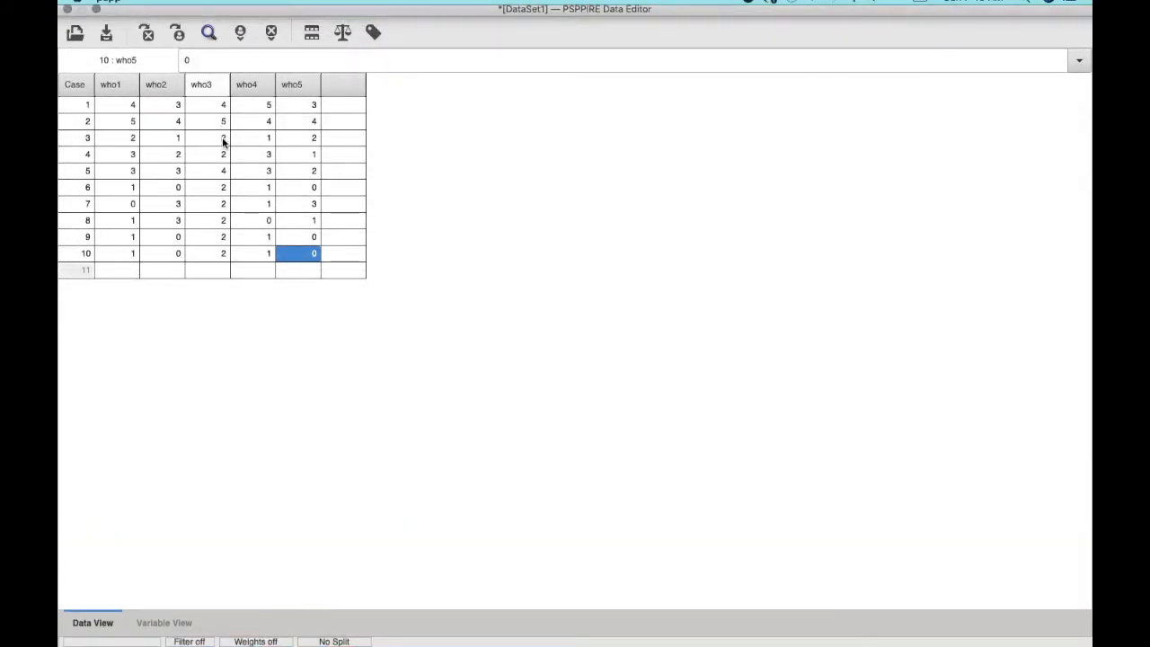
left_click(204, 11)
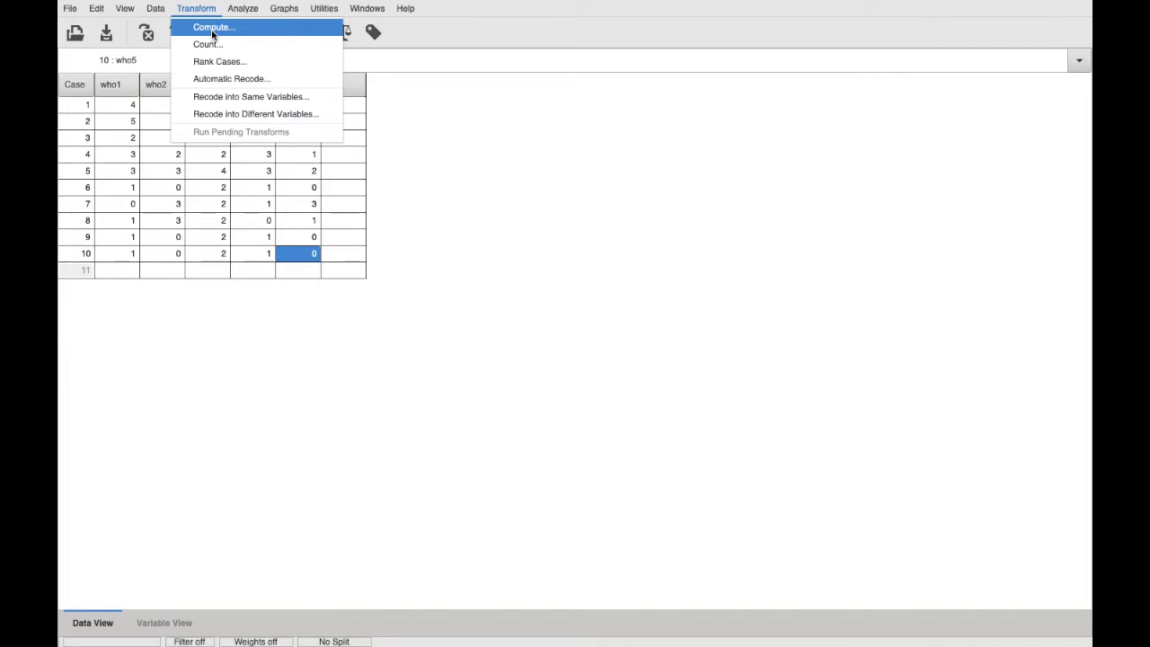
left_click(212, 33)
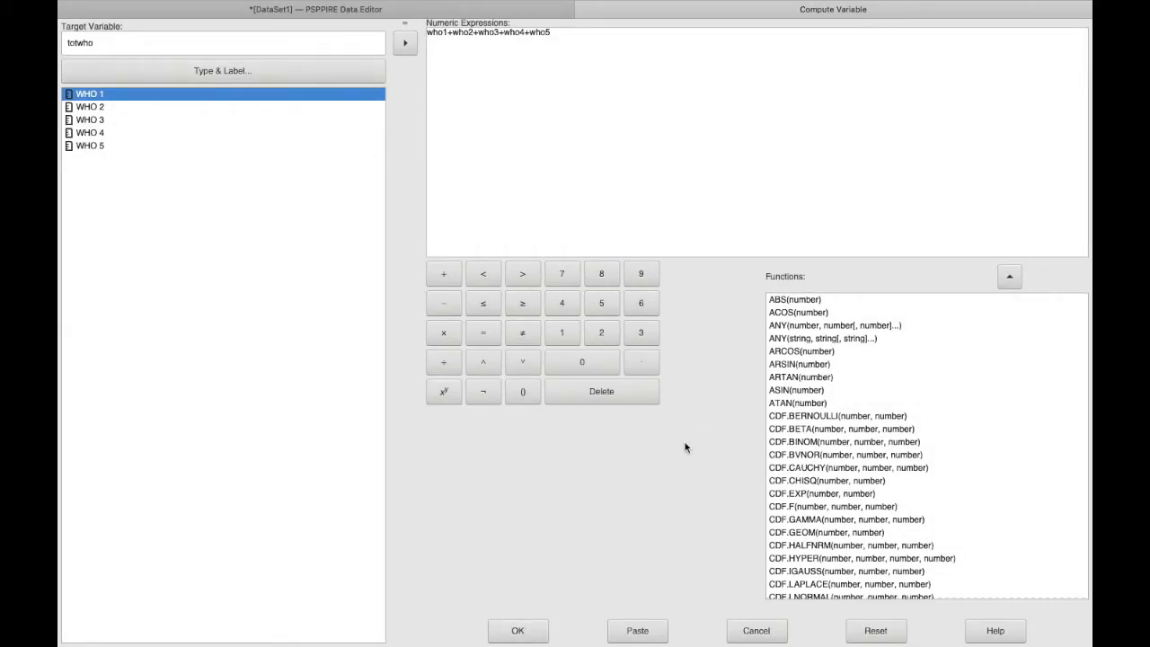
left_click(850, 636)
- Build the numeric expression who1+who2+who3+who4+who5 from the five WHO items
left_click(79, 97)
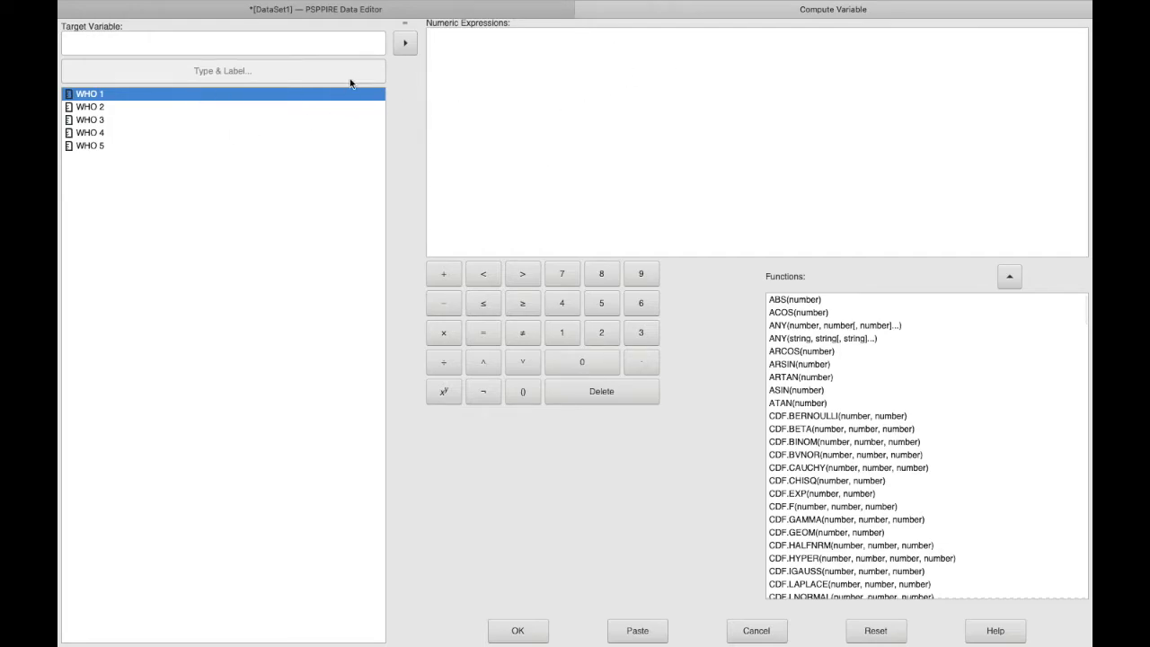
left_click(406, 44)
left_click(116, 108)
left_click(411, 46)
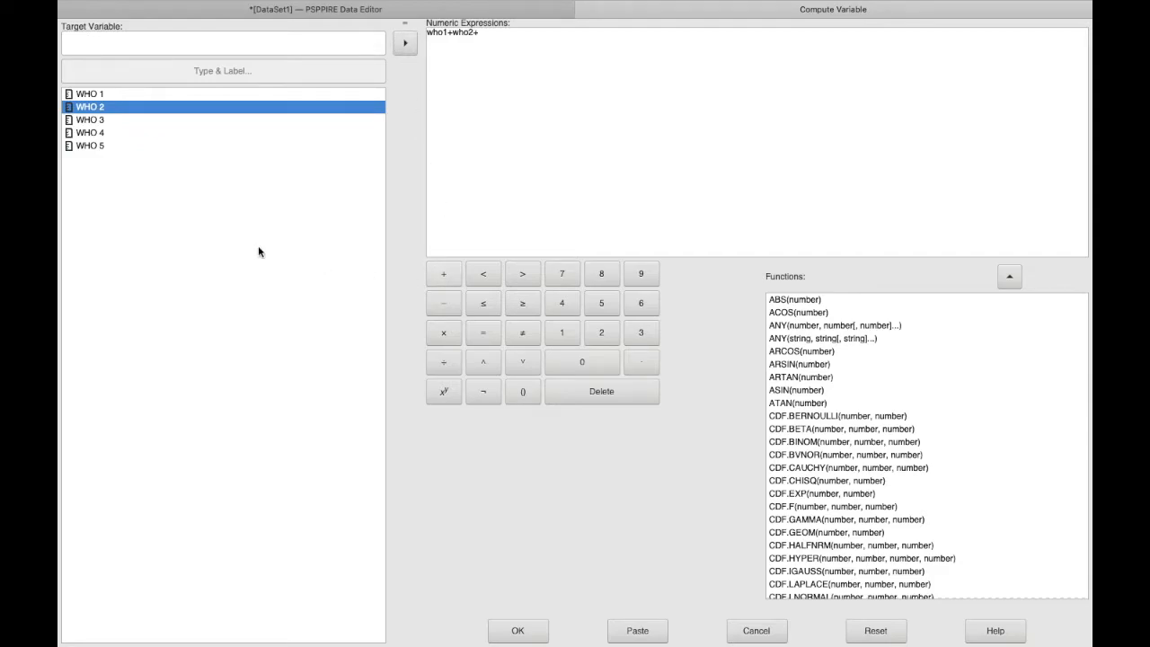
left_click(122, 121)
left_click(399, 45)
left_click(443, 274)
left_click(94, 136)
left_click(404, 45)
left_click(452, 283)
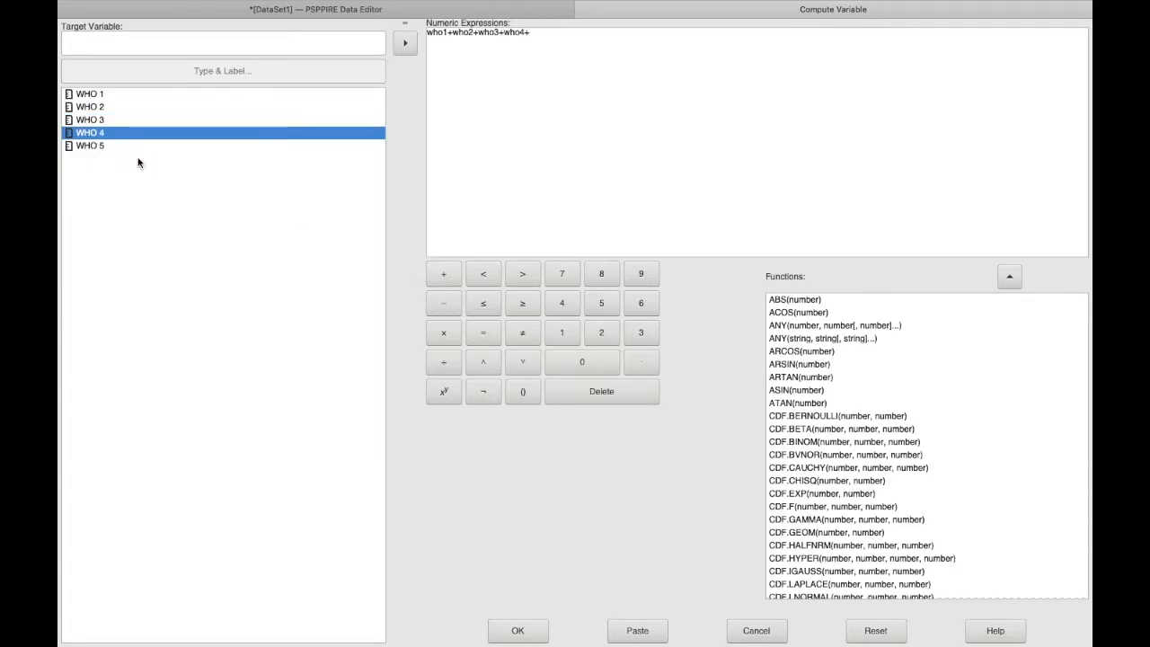
left_click(94, 146)
left_click(404, 45)
left_click(449, 265)
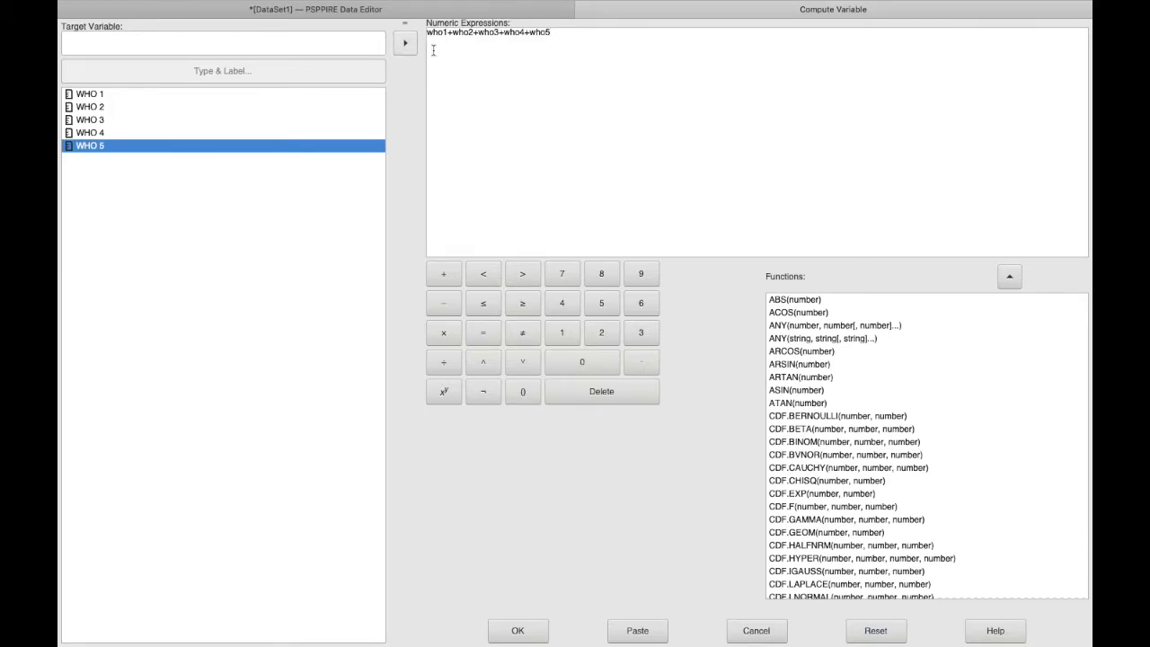
- Compute the expression into a numeric target variable named totwho with the label Total Score
left_click(292, 41)
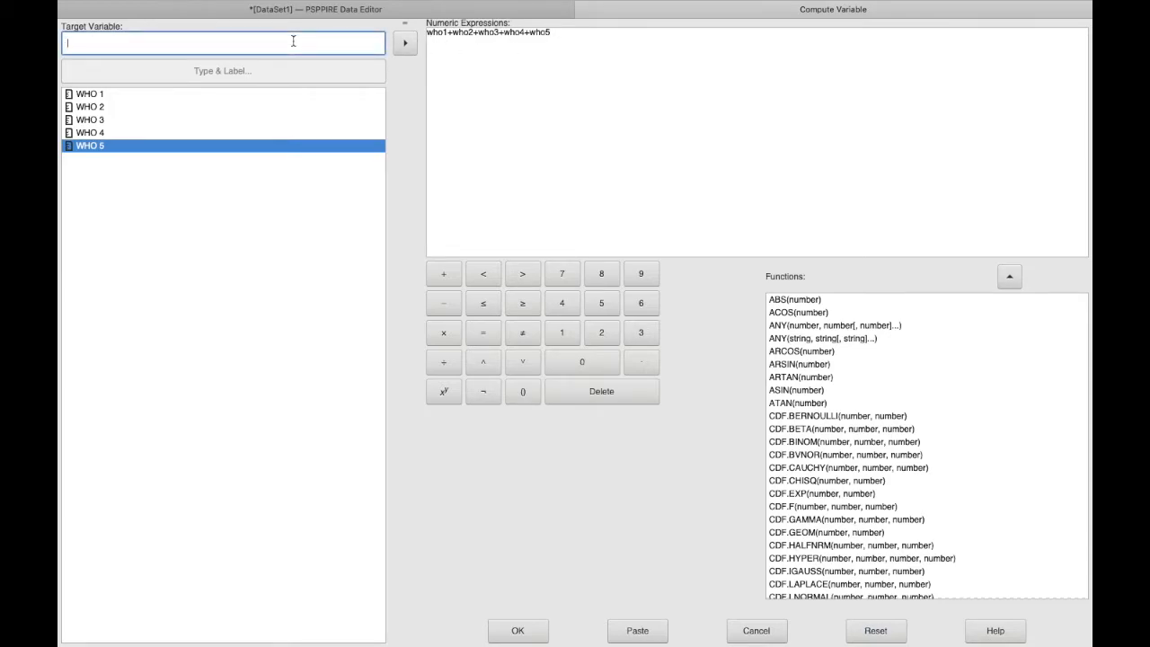
type("totwho")
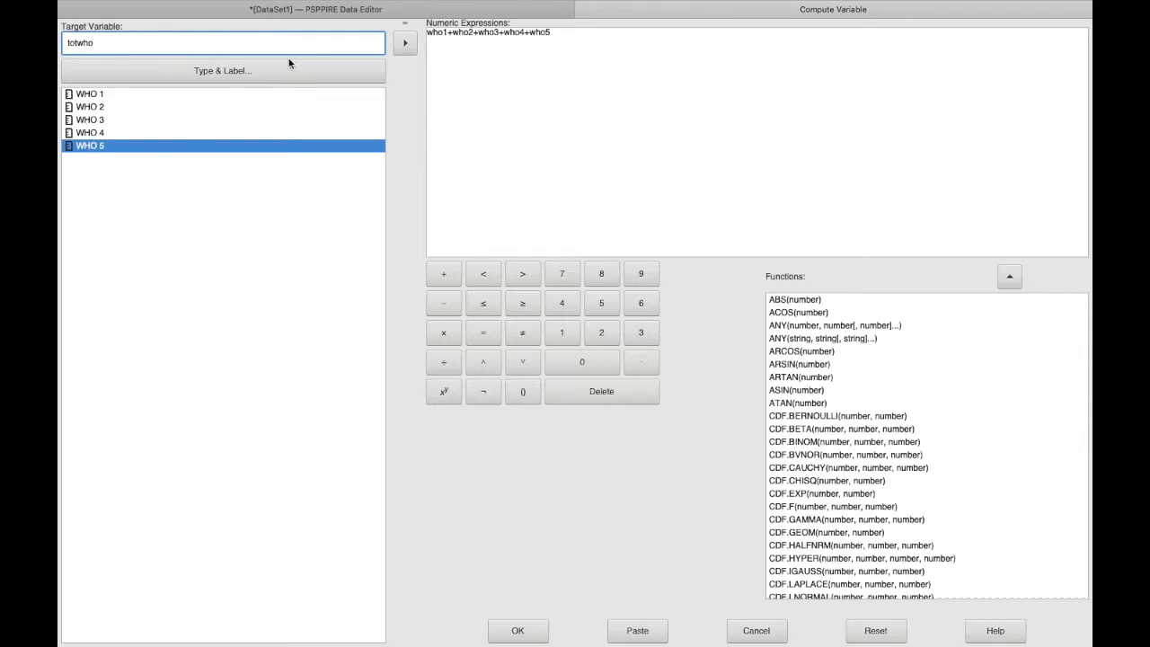
left_click(250, 79)
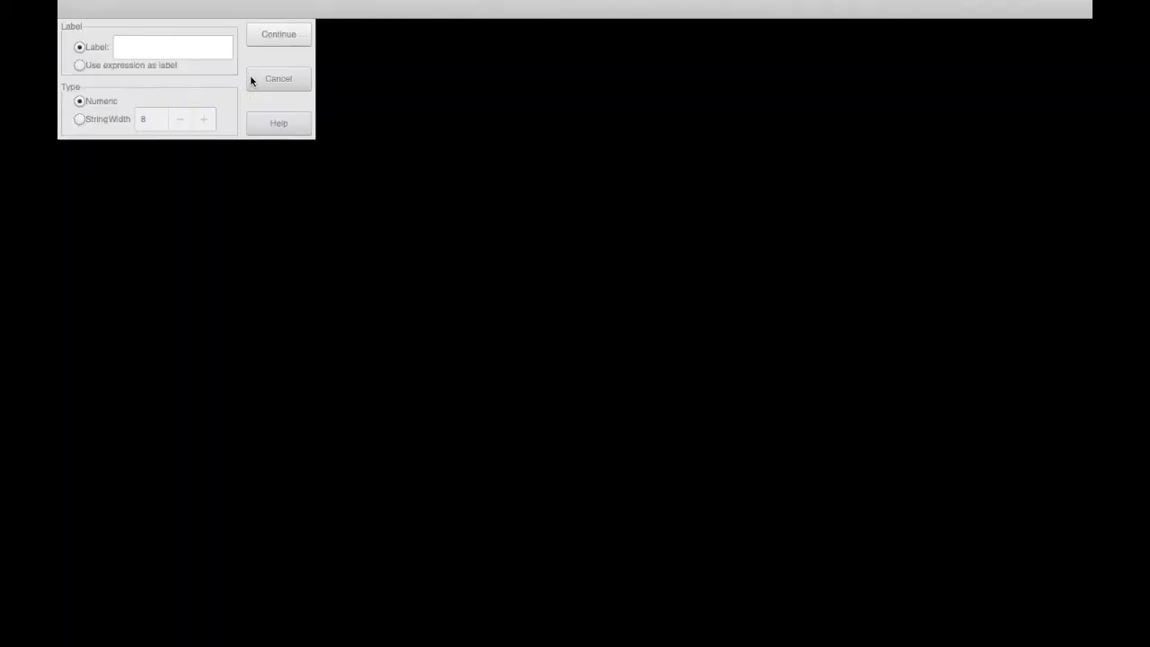
left_click(81, 110)
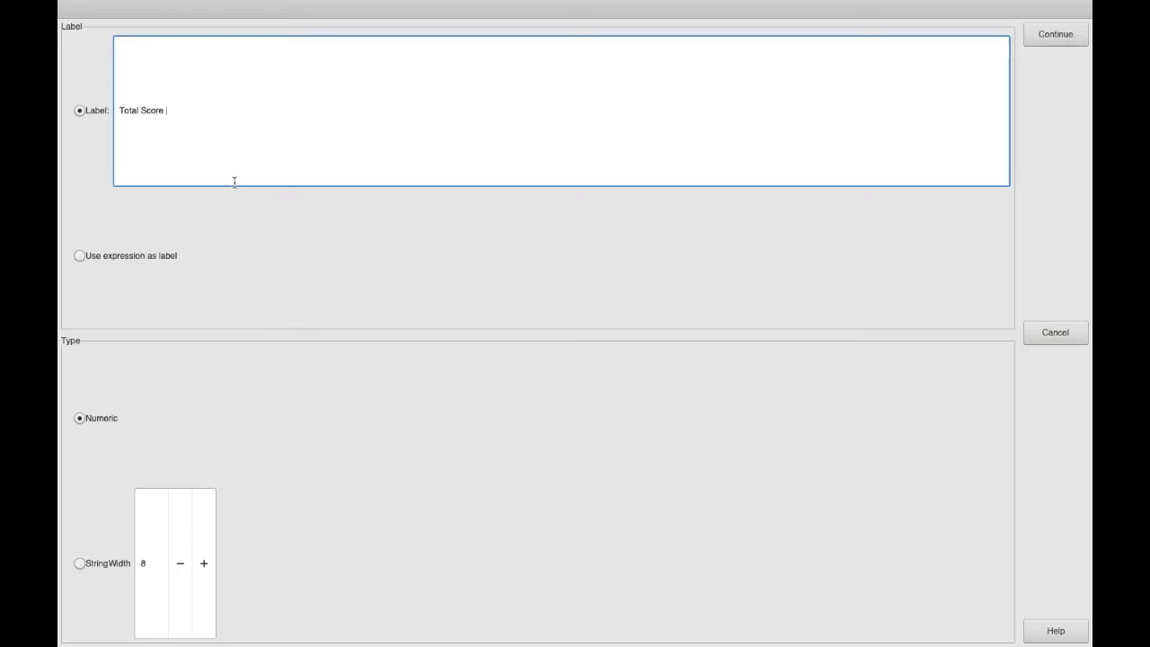
left_click(1043, 37)
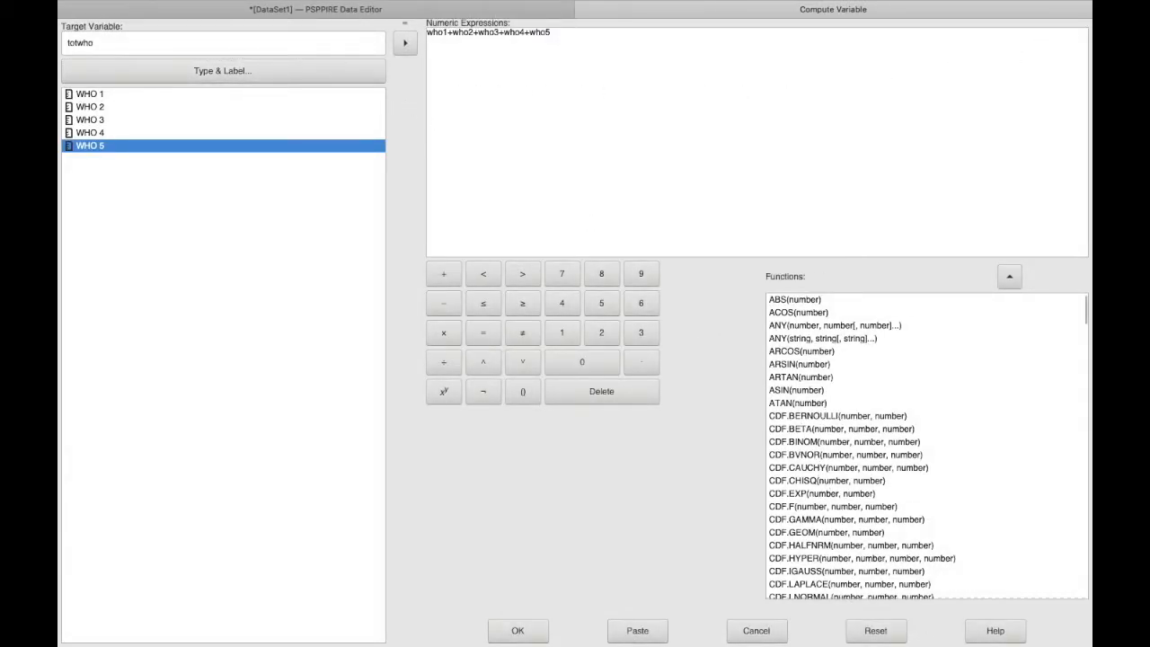
left_click(521, 630)
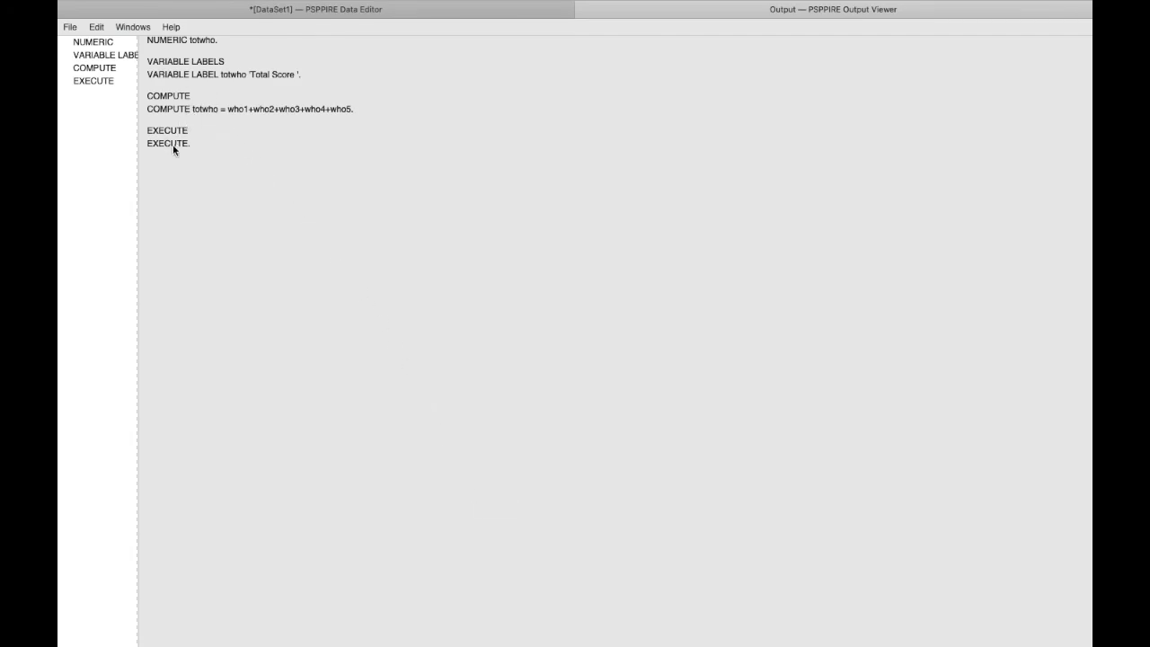
- Leave full screen and show the case data to examine the totwho score of each case
mouse_move(103, 4)
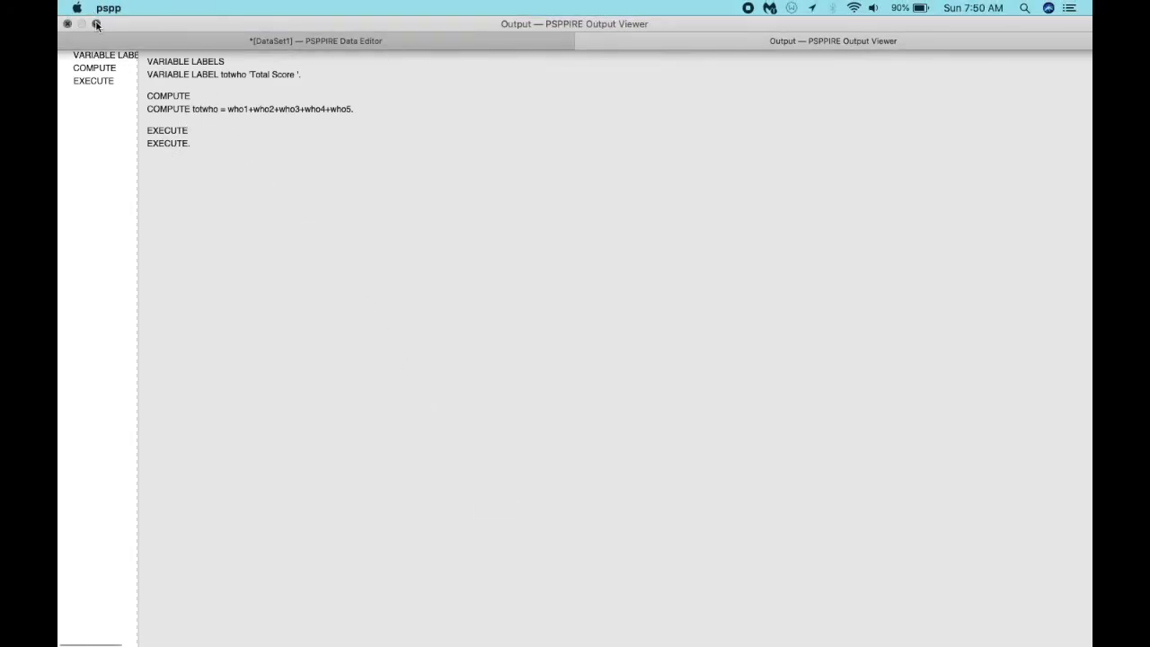
left_click(96, 24)
left_click(82, 24)
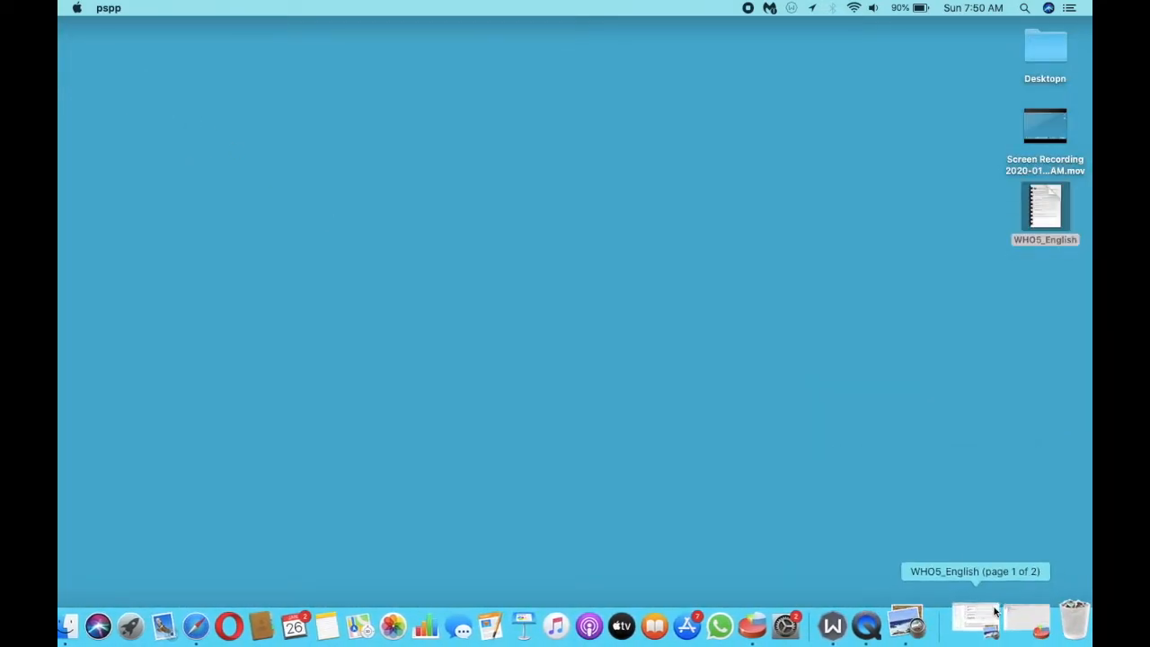
left_click(1009, 620)
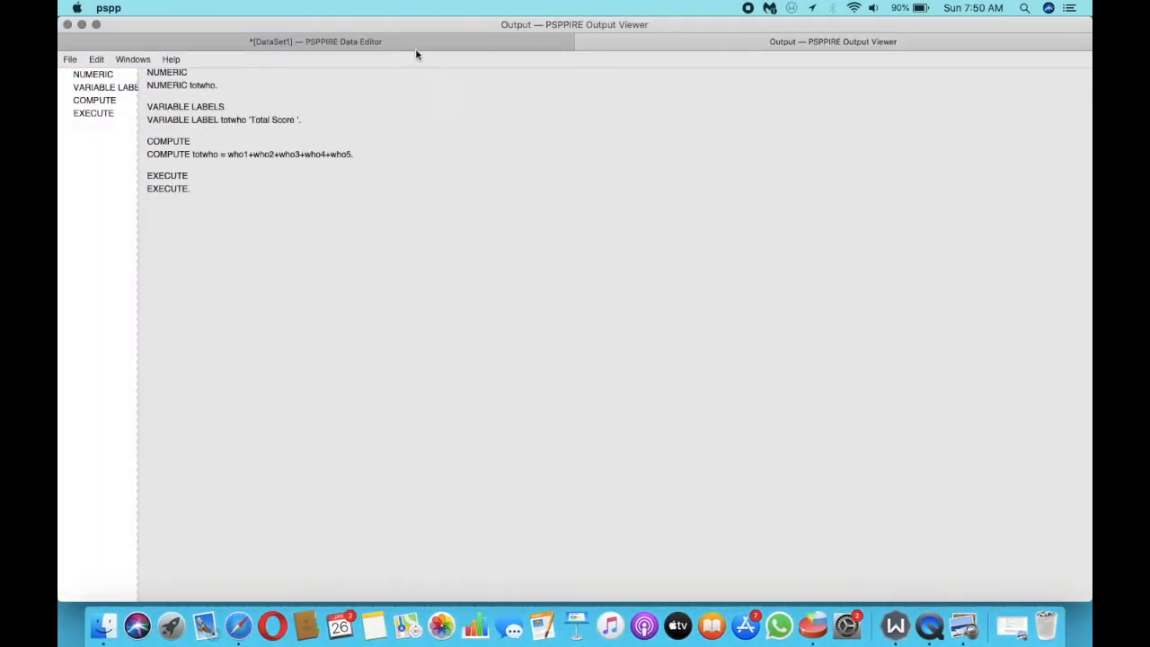
left_click(450, 44)
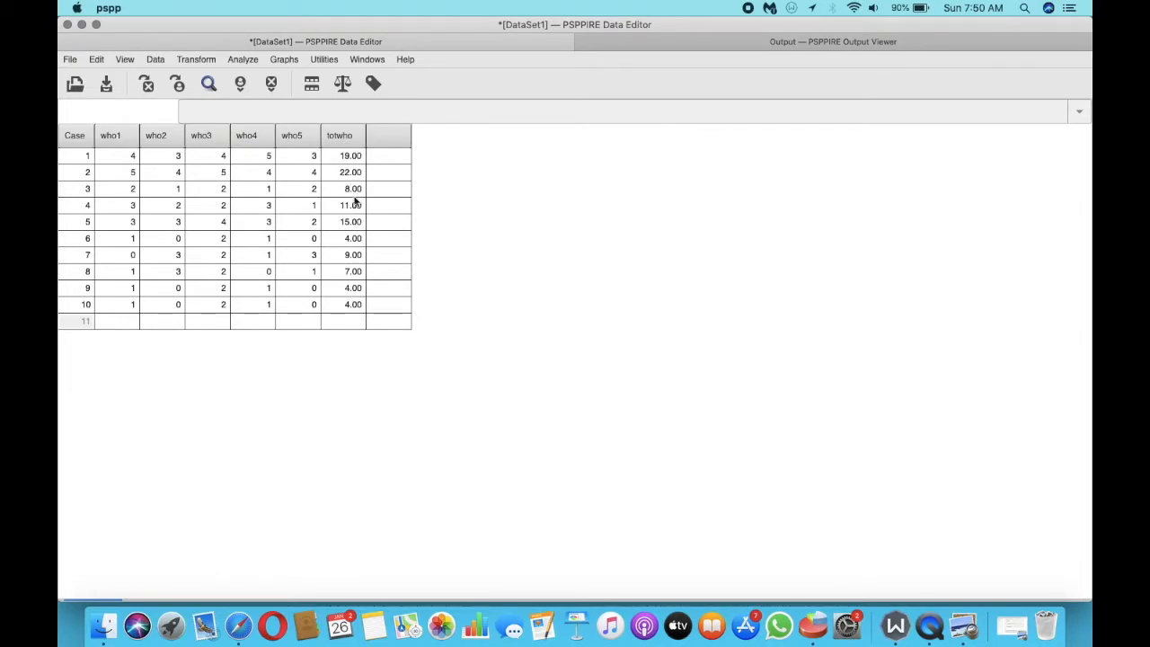
- Set the decimals of the totwho variable to 0 and show the case data with the whole-number scores
left_click(97, 25)
left_click(149, 621)
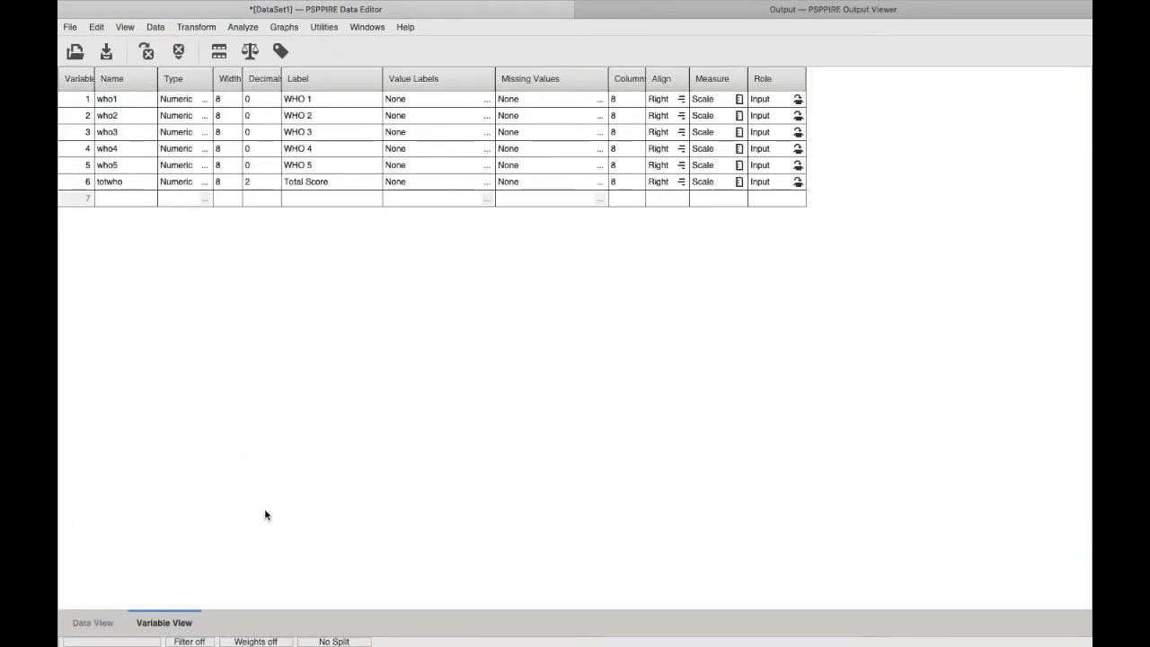
double_click(275, 184)
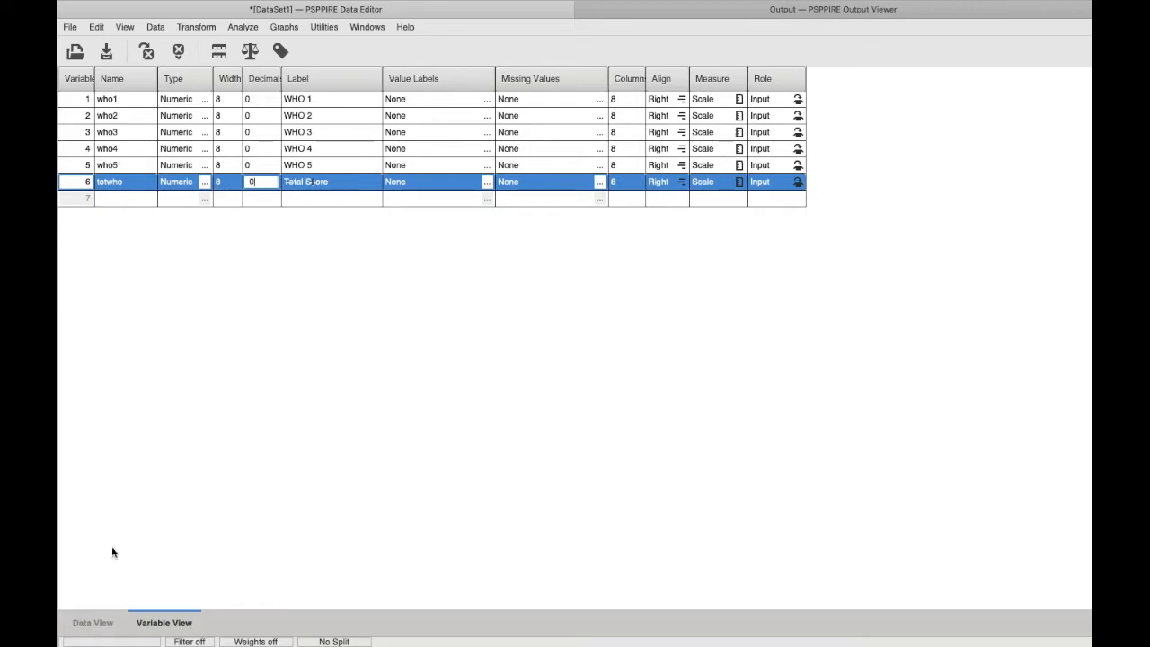
left_click(93, 622)
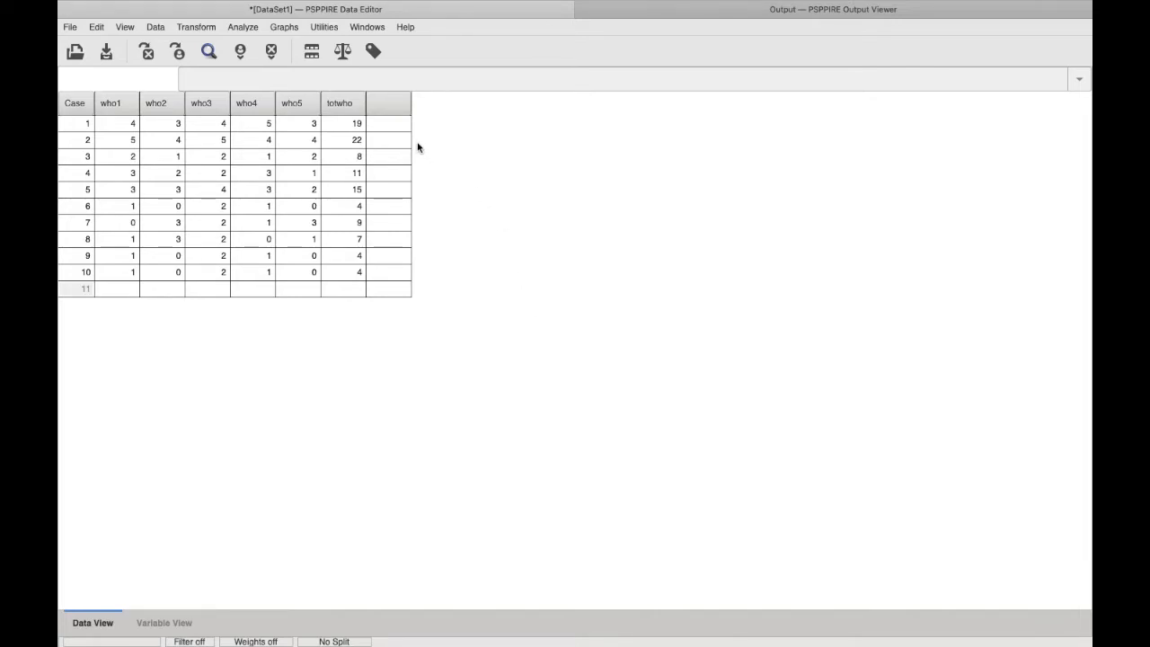
- Switch to the WHO5_English document in Preview to read the scoring rules, and review the totwho scores in the case data
mouse_move(788, 5)
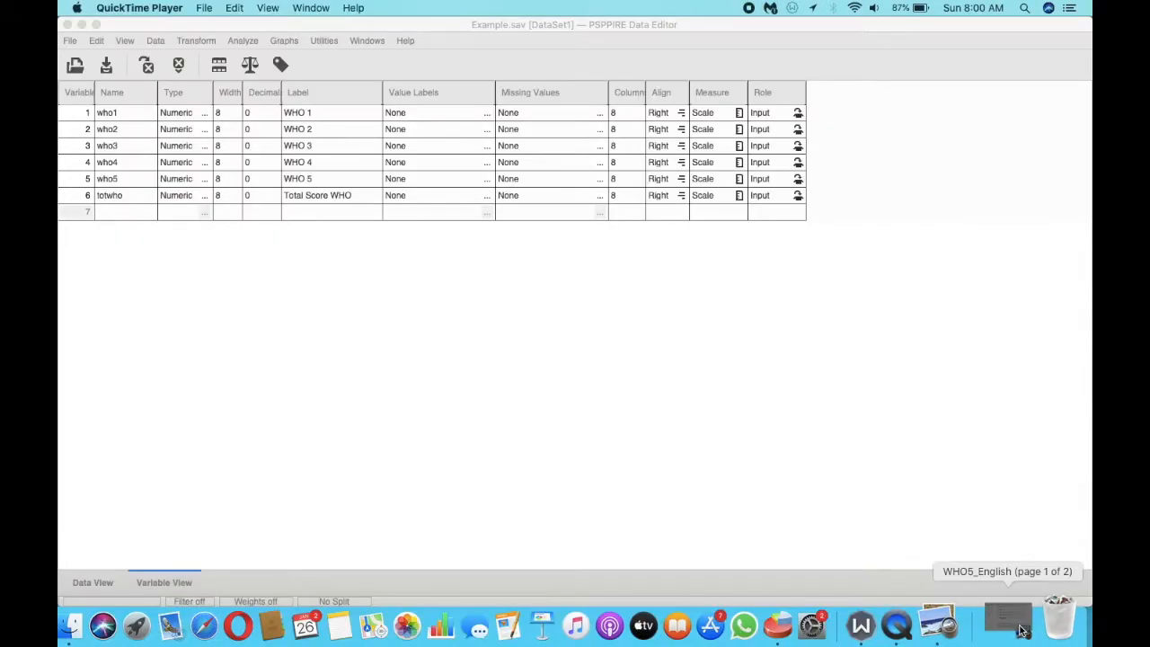
left_click(1074, 625)
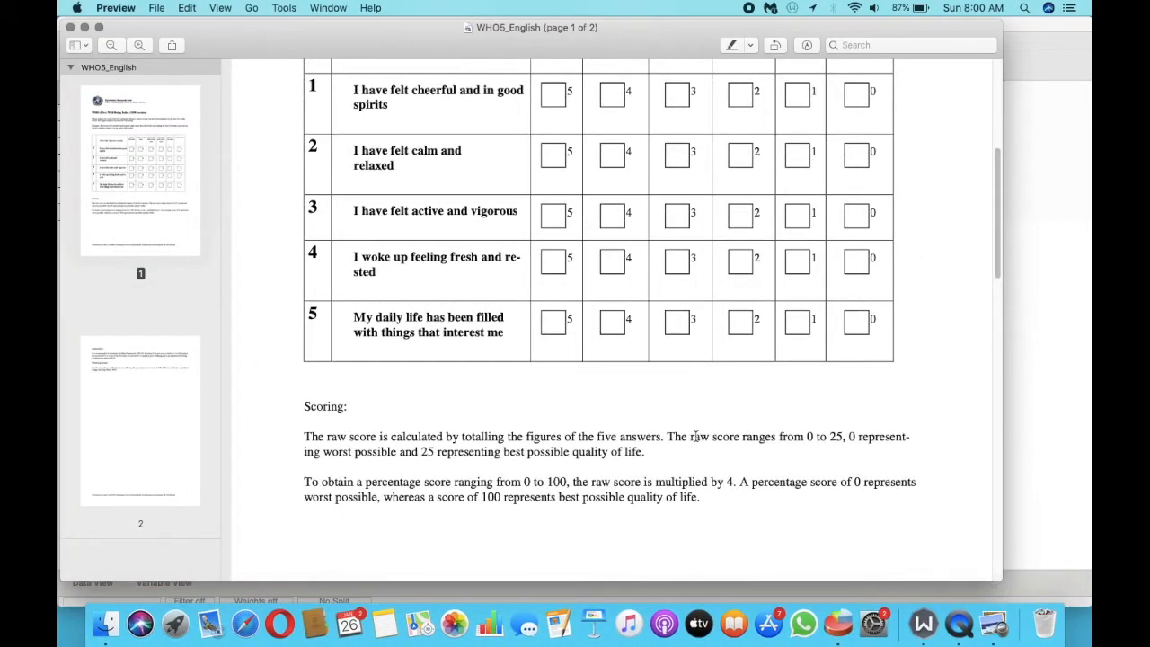
scroll(682, 429, "down", 1)
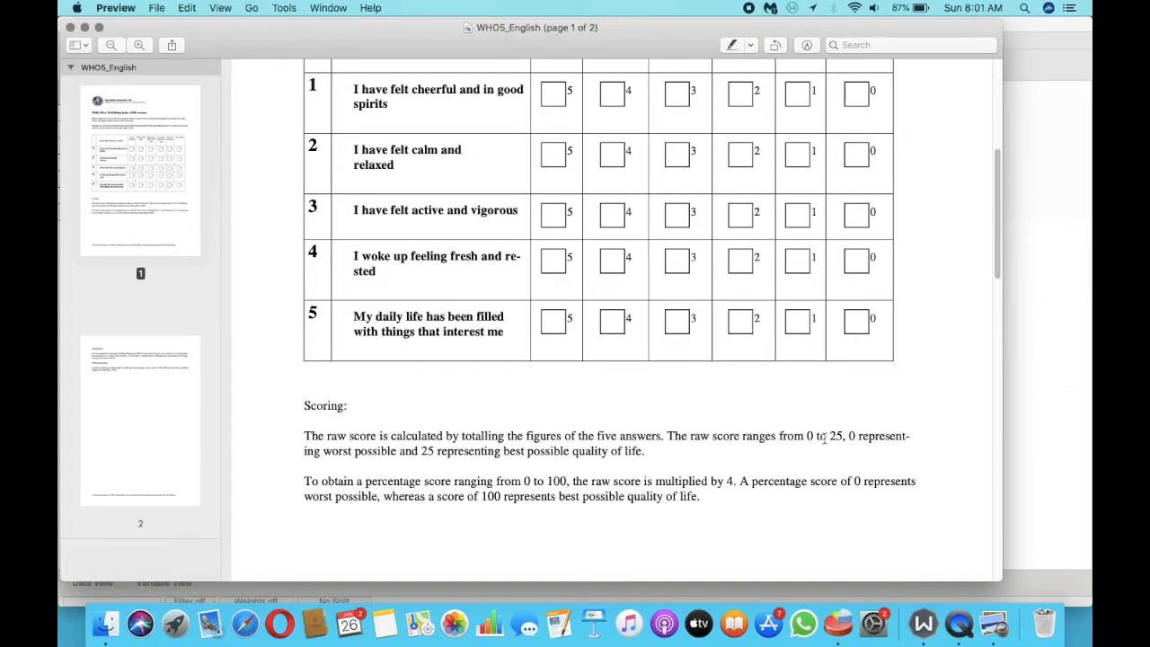
left_click(84, 28)
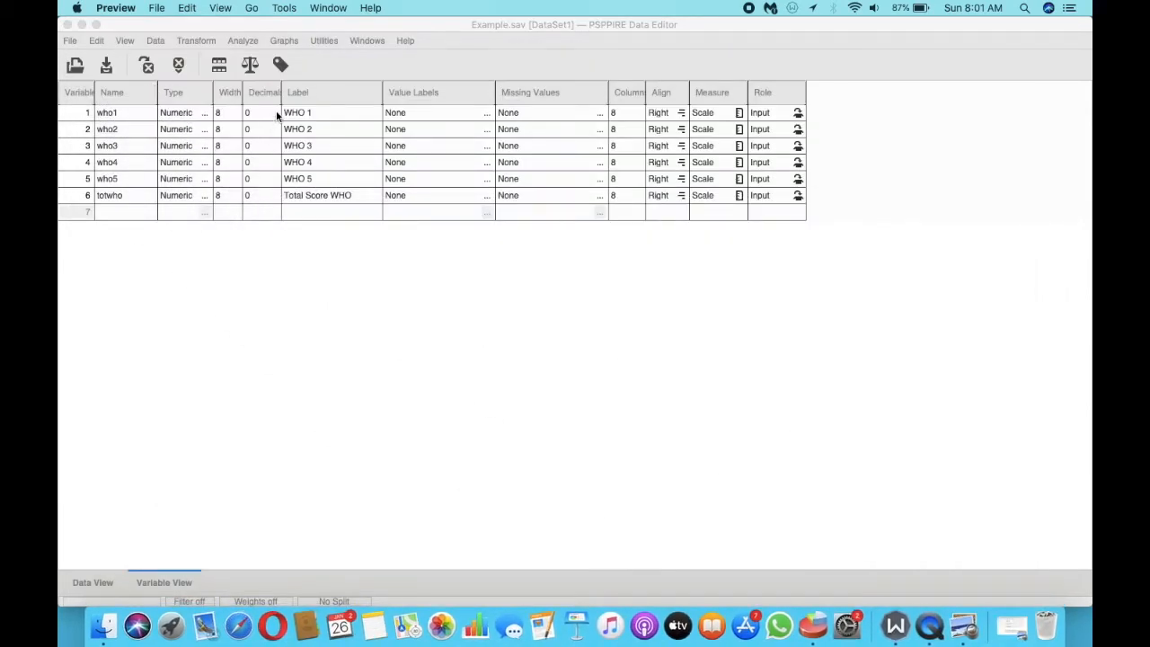
left_click(118, 581)
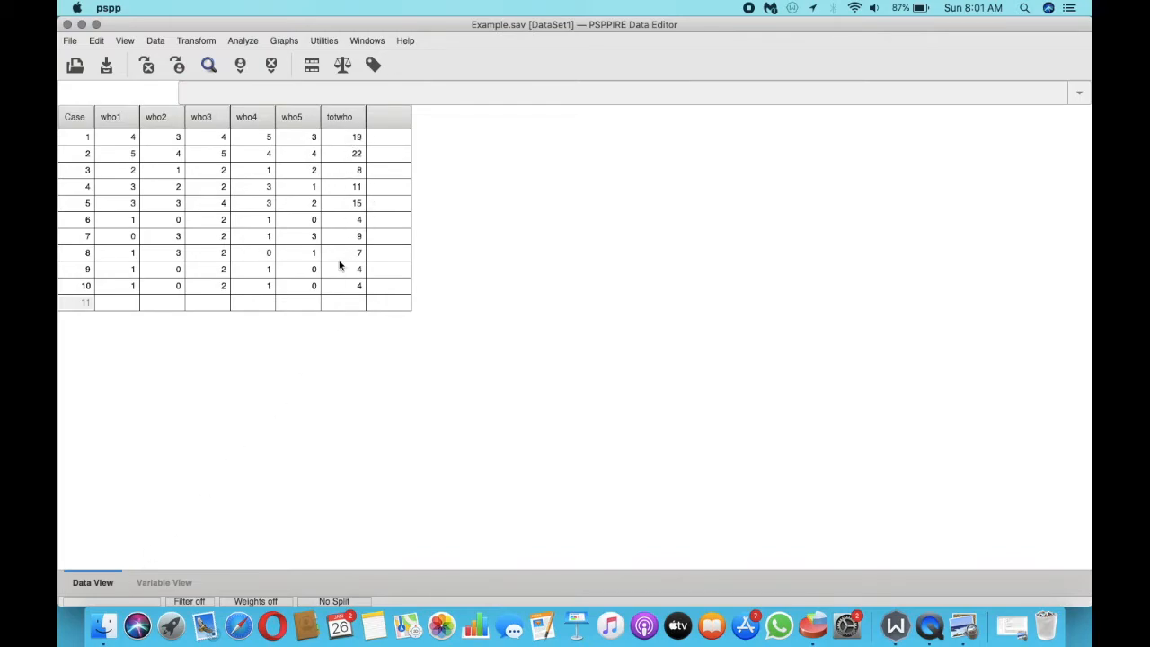
left_click(158, 583)
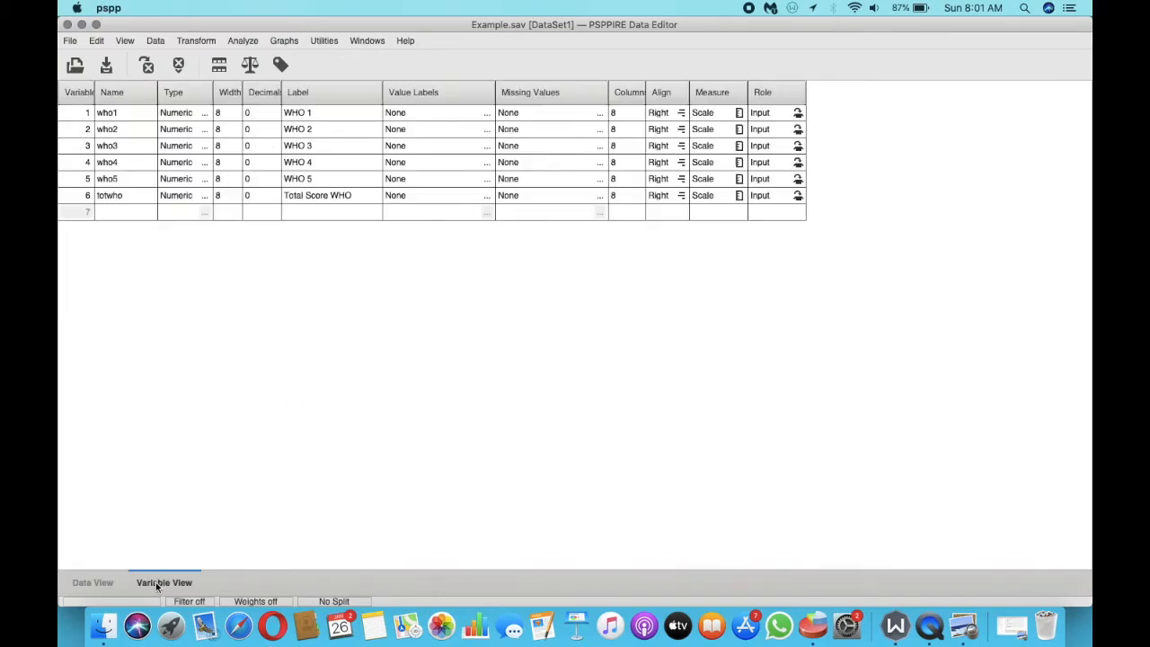
- Start a Recode into Different Variables transformation with Total Score WHO as the variable to recode
left_click(205, 41)
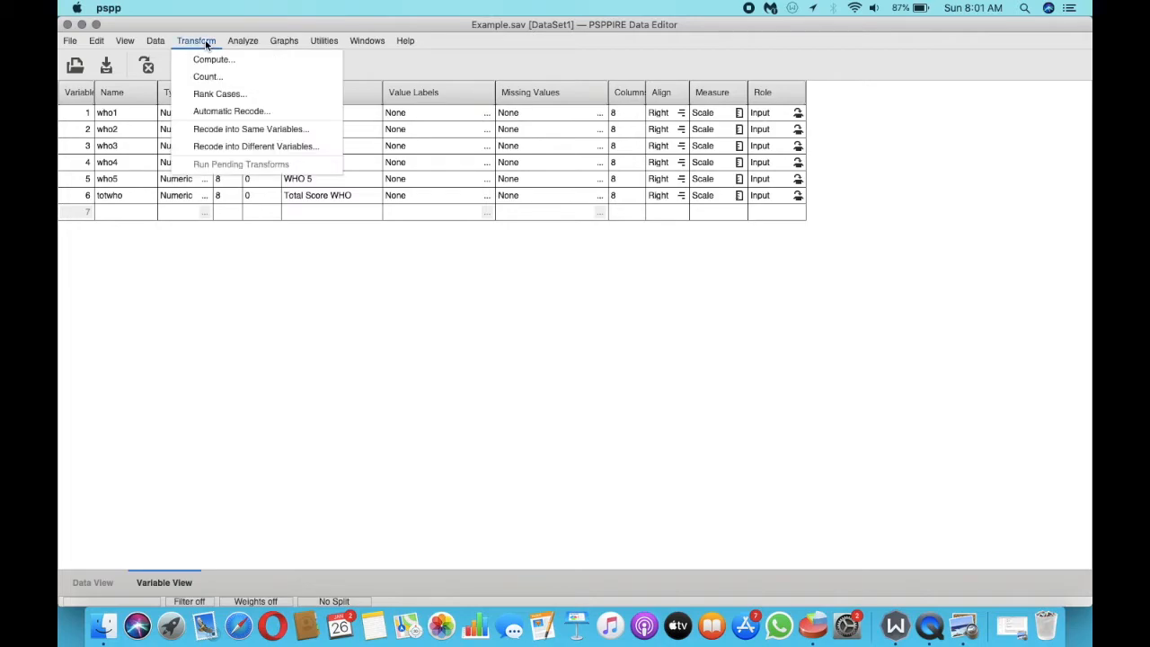
left_click(256, 150)
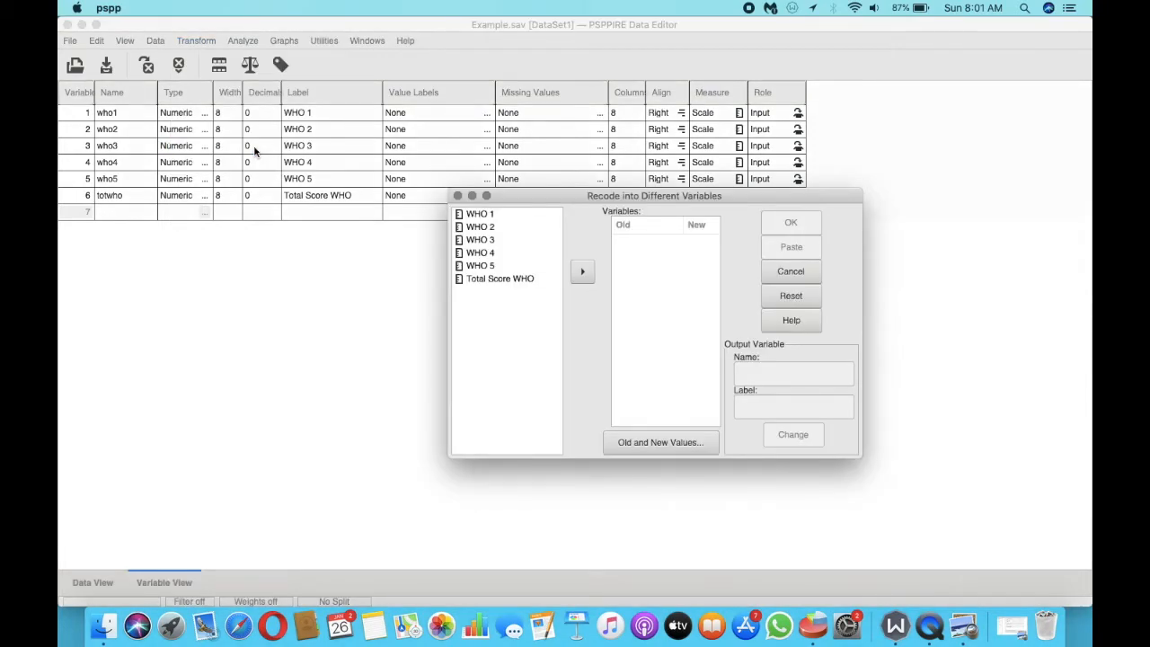
left_click(517, 280)
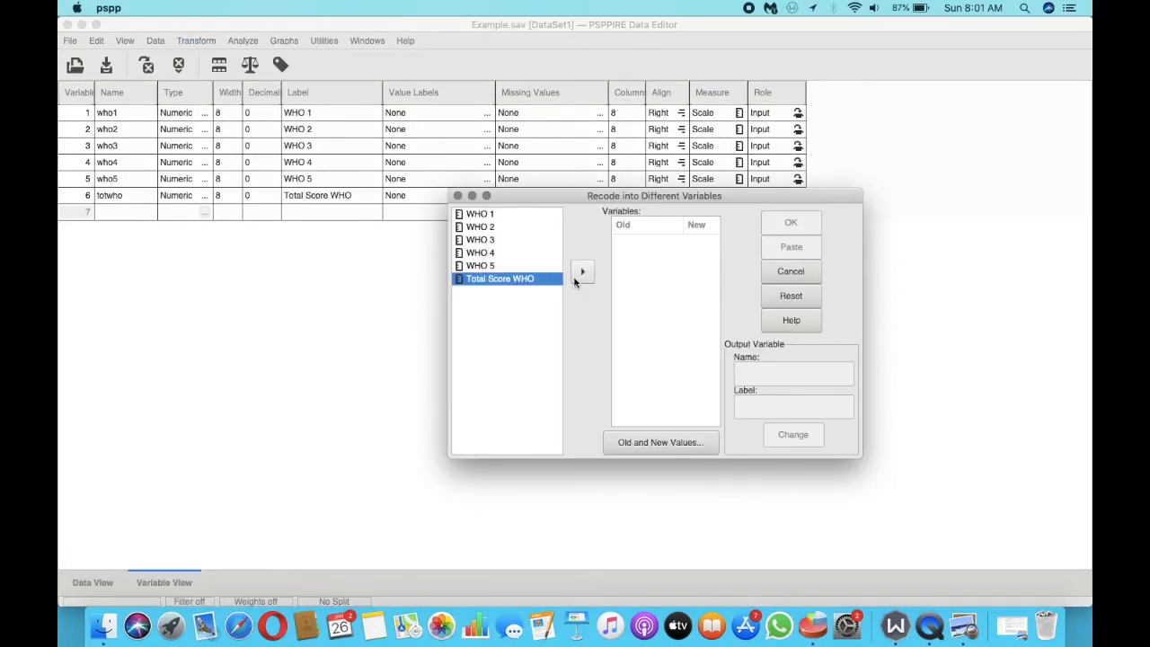
left_click(582, 273)
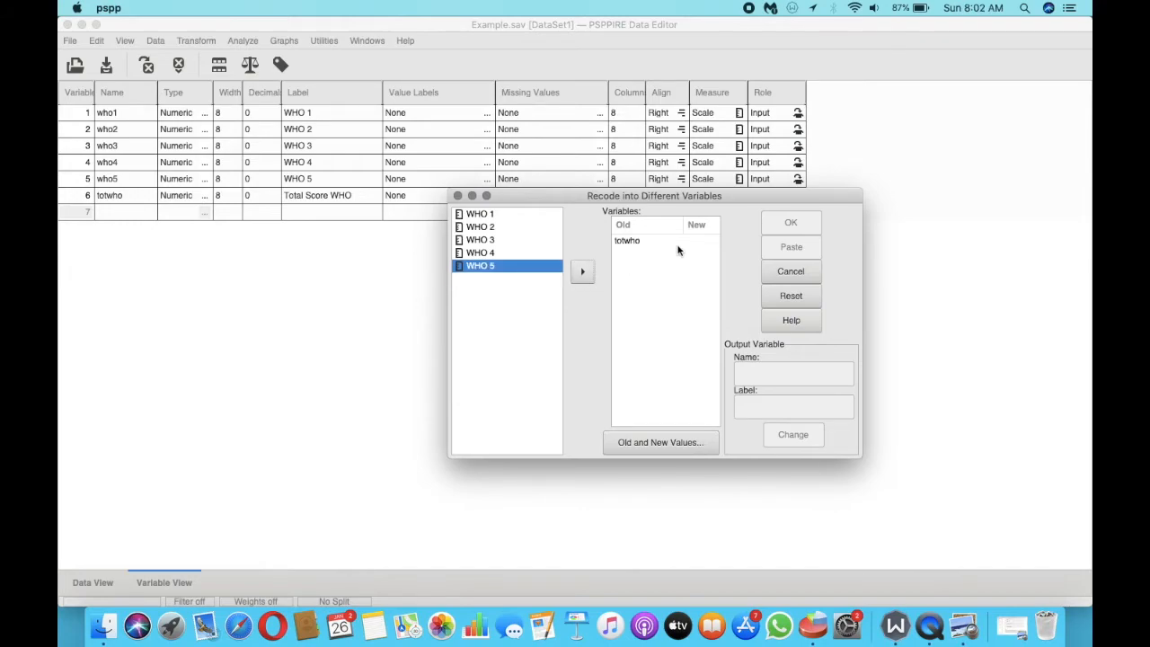
- Add a recode rule that maps old values in the range 0 through 12 to the new value 1
left_click(675, 444)
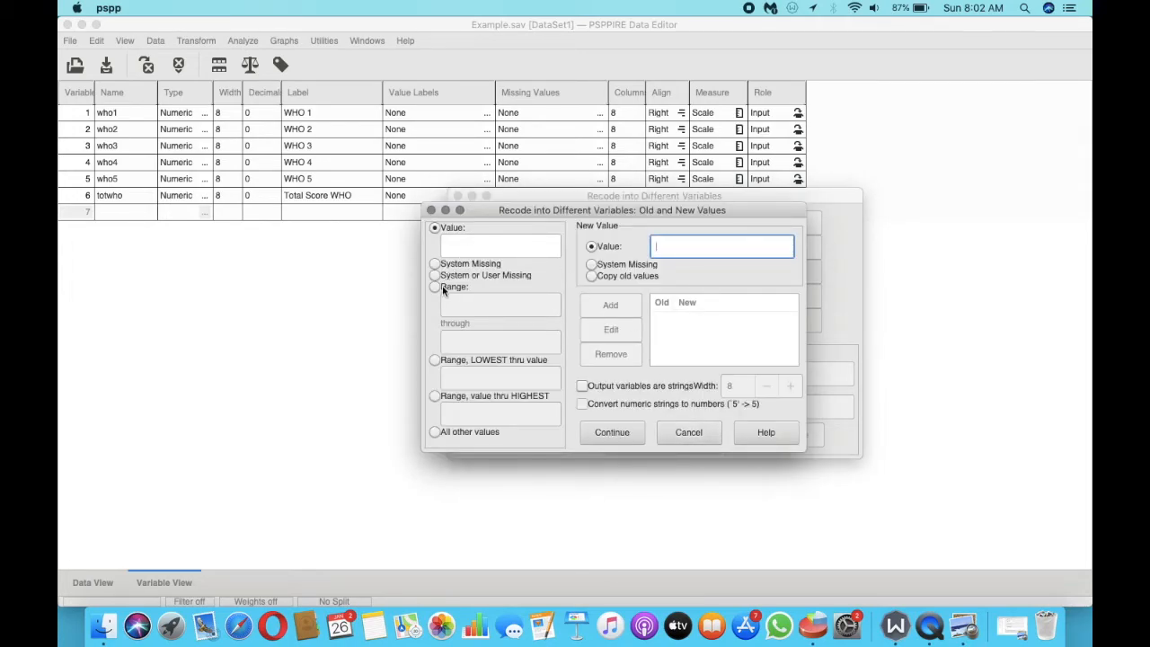
left_click(437, 288)
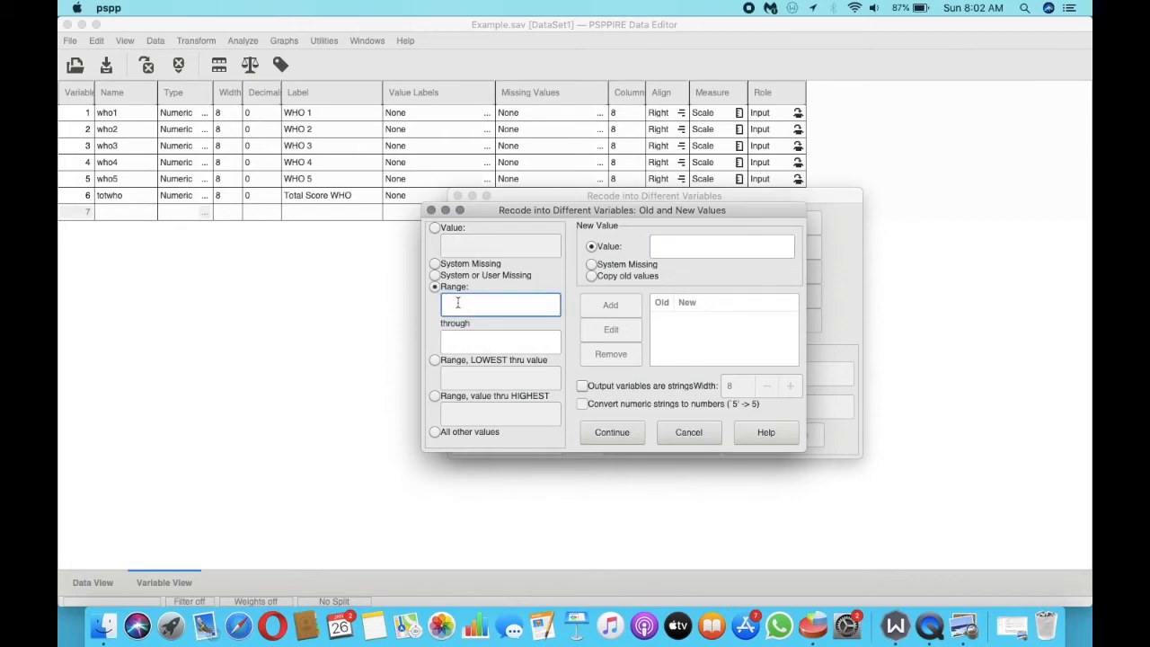
type("0")
left_click(457, 349)
type("12")
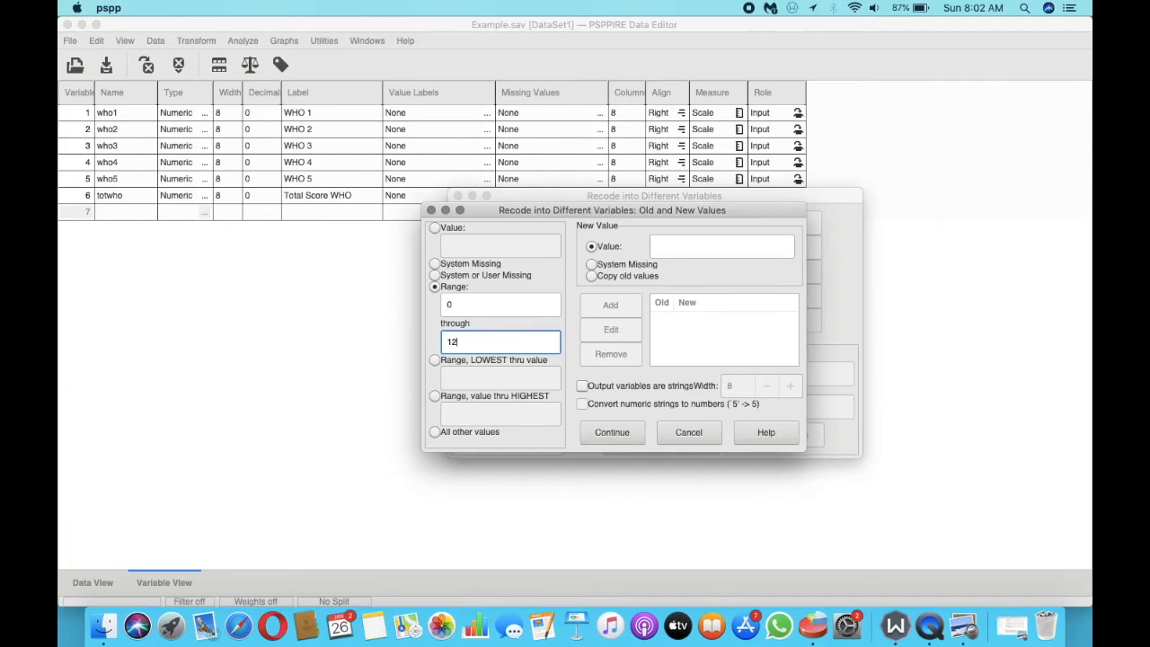
left_click(674, 248)
type("1")
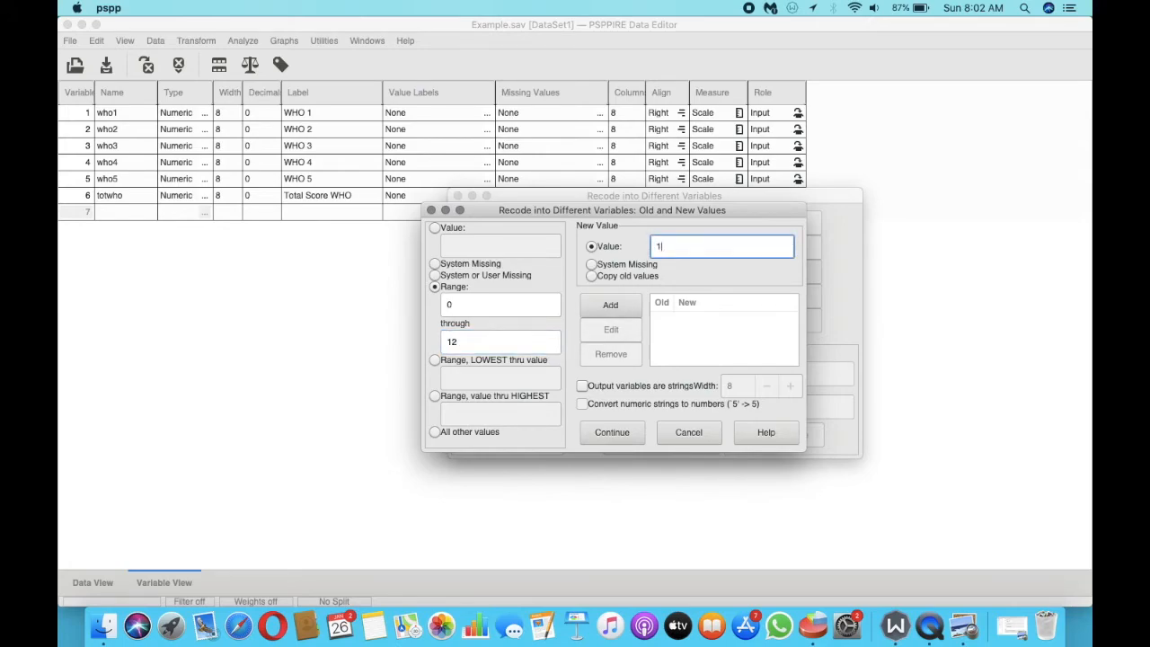
left_click(630, 309)
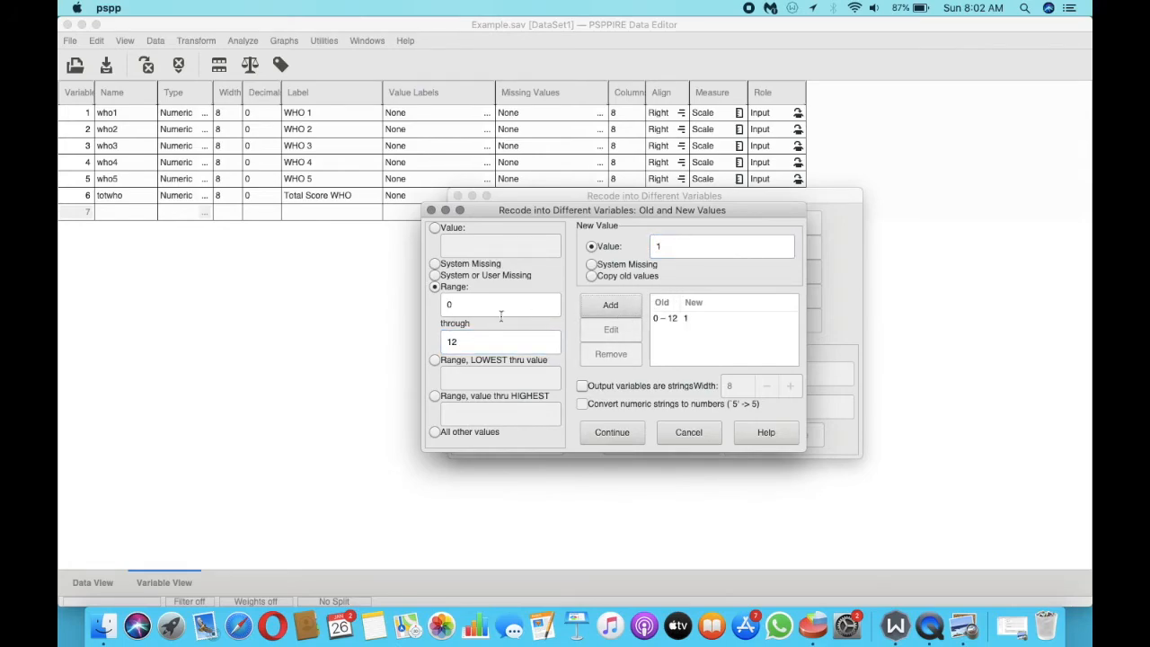
- Add a second recode rule mapping the range 13 through 25 to the new value 2, and accept the old and new values
double_click(470, 306)
key("BackSpace")
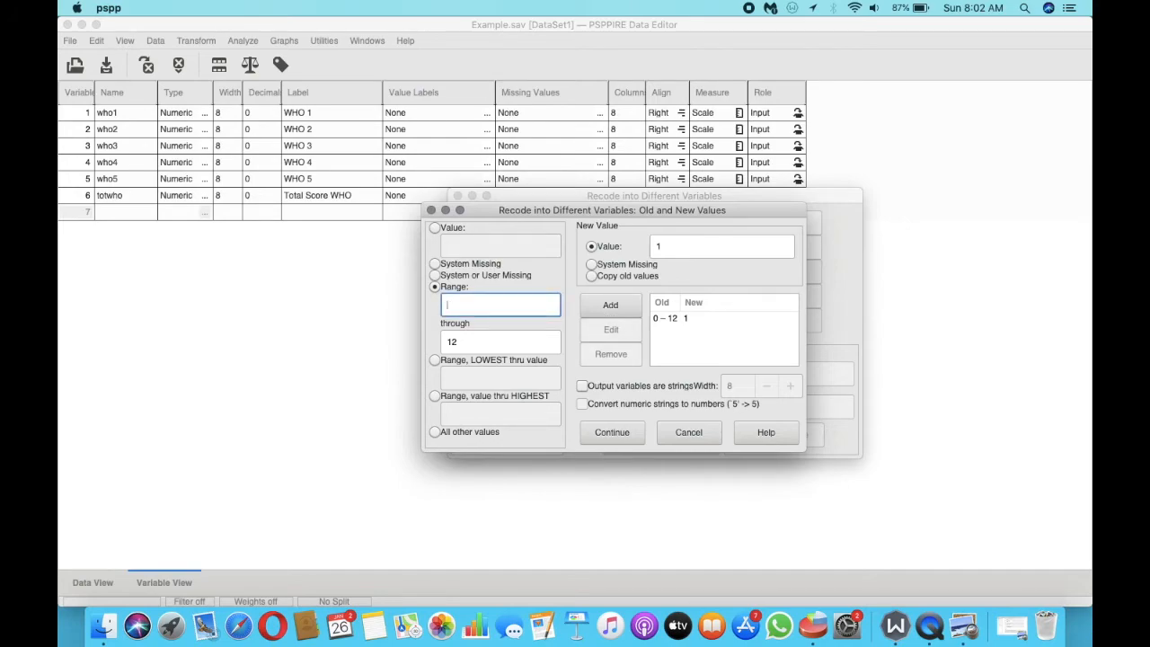
type("13")
left_click(458, 345)
key("BackSpace")
key("BackSpace")
type("25")
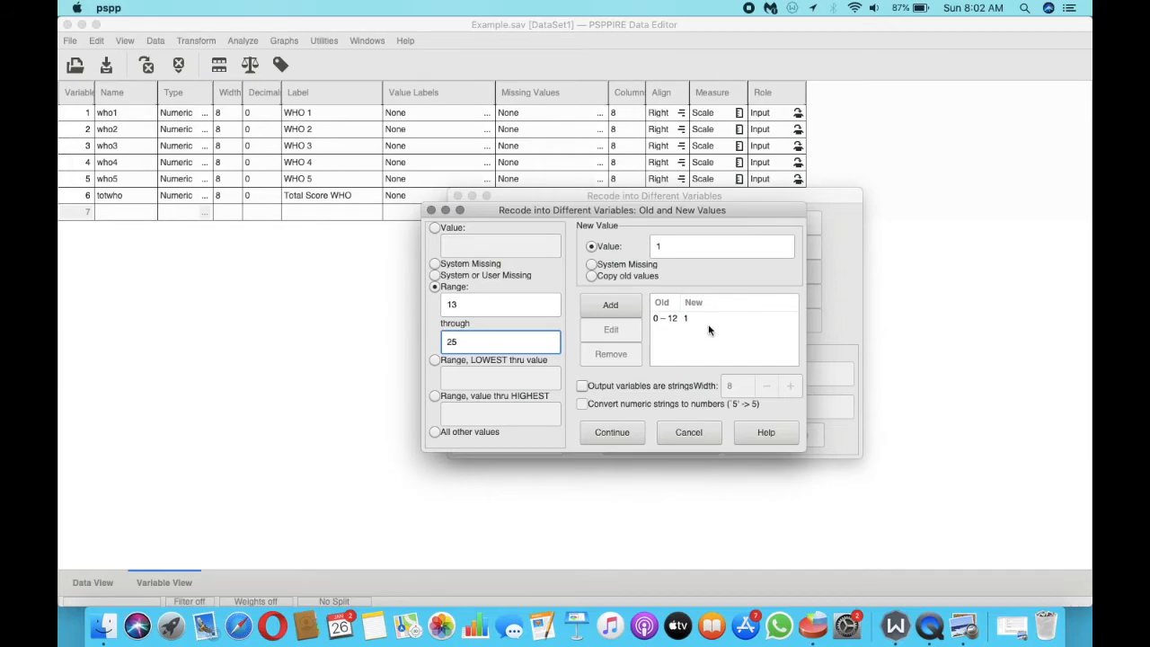
left_click(678, 248)
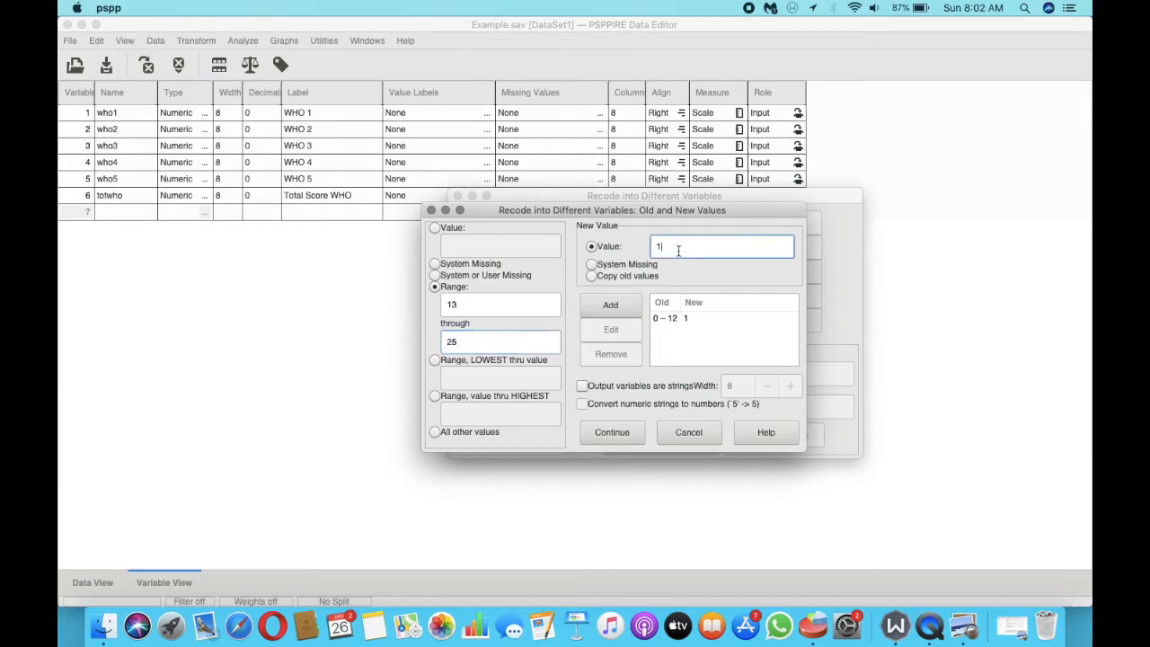
key("BackSpace")
type("2")
left_click(625, 304)
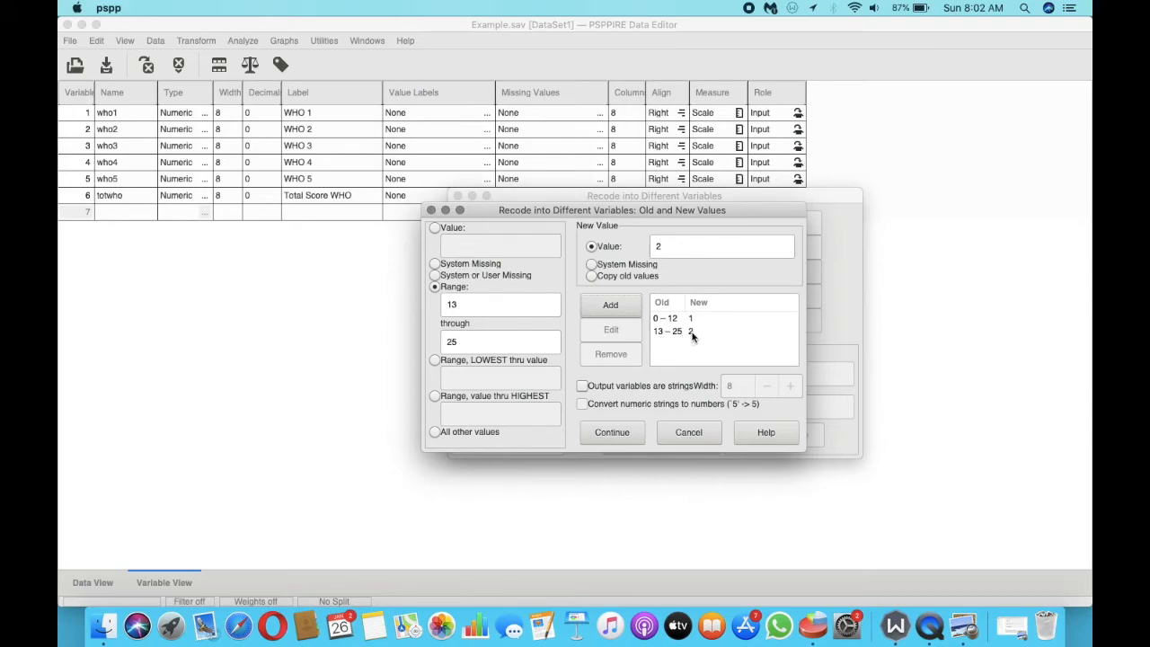
left_click(629, 432)
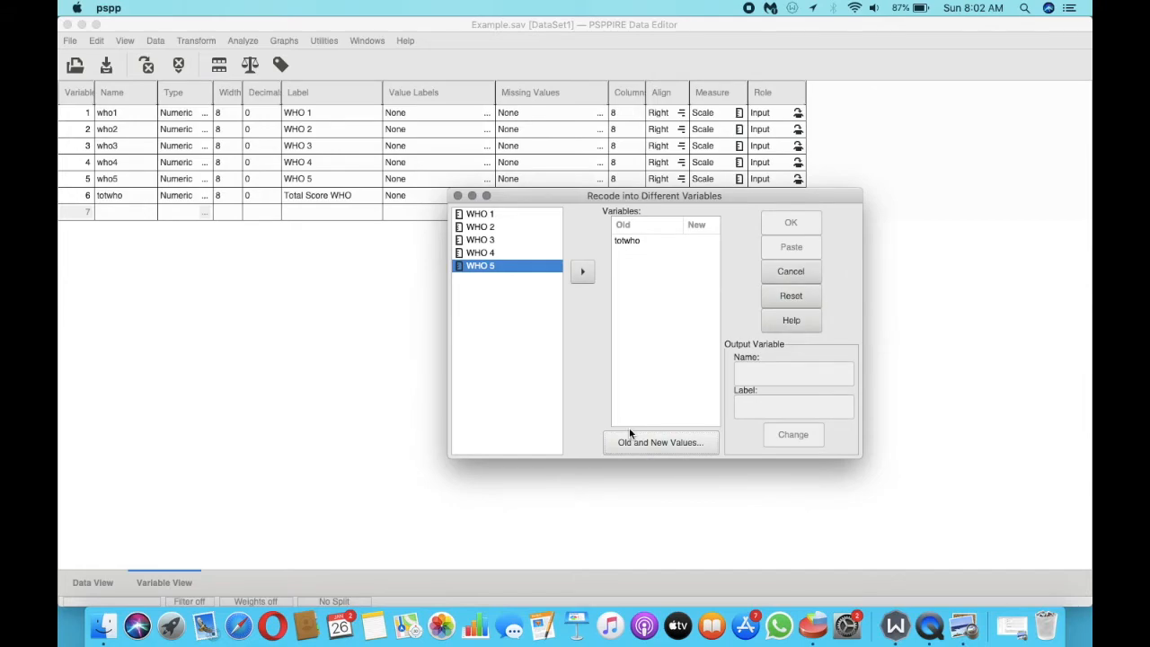
- Name the output variable for totwho lvlwho with the label Level of Wellbeing, and run the recode
left_click(633, 243)
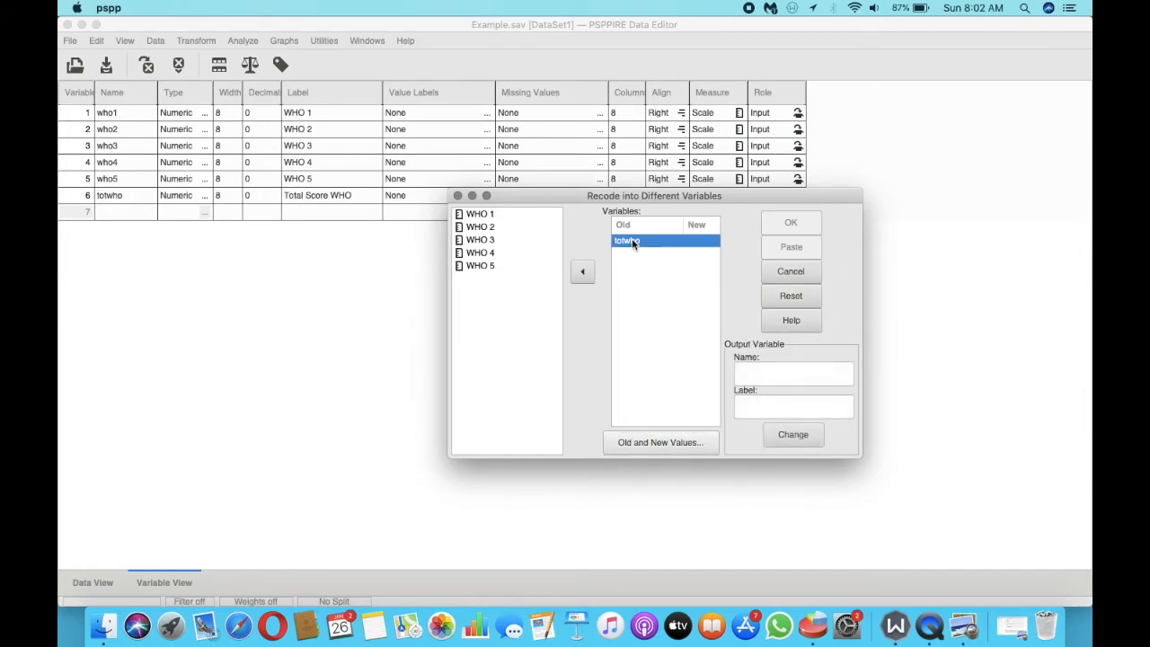
left_click(754, 374)
type("t")
type("vl")
type("w")
type("ho")
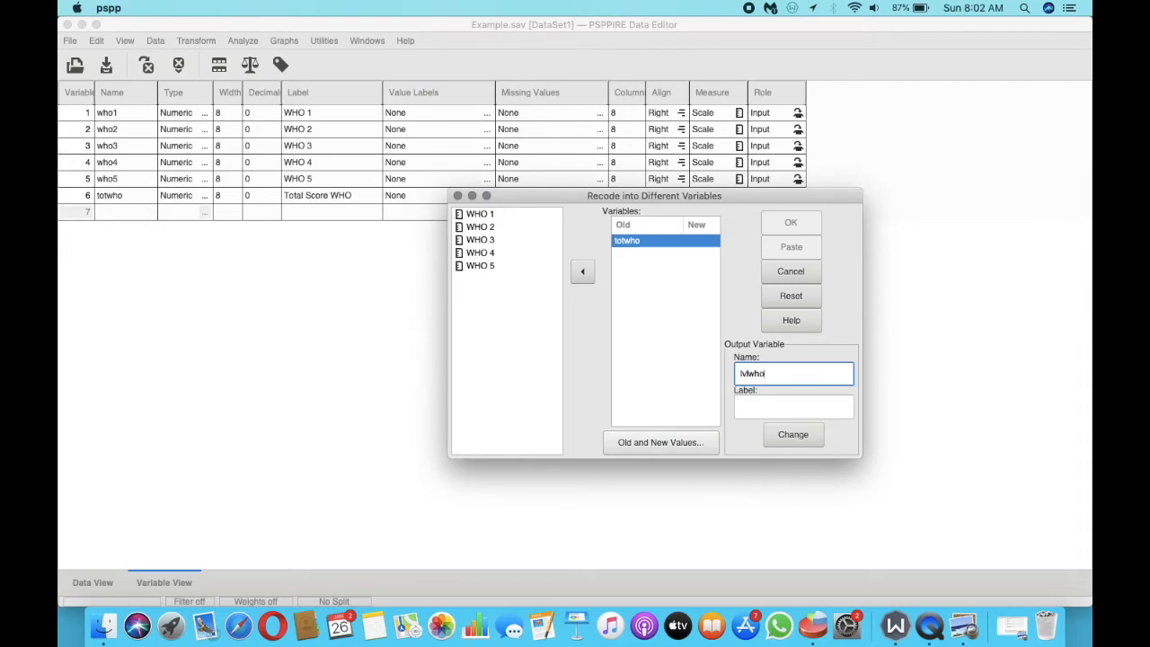
left_click(749, 412)
type("Leve")
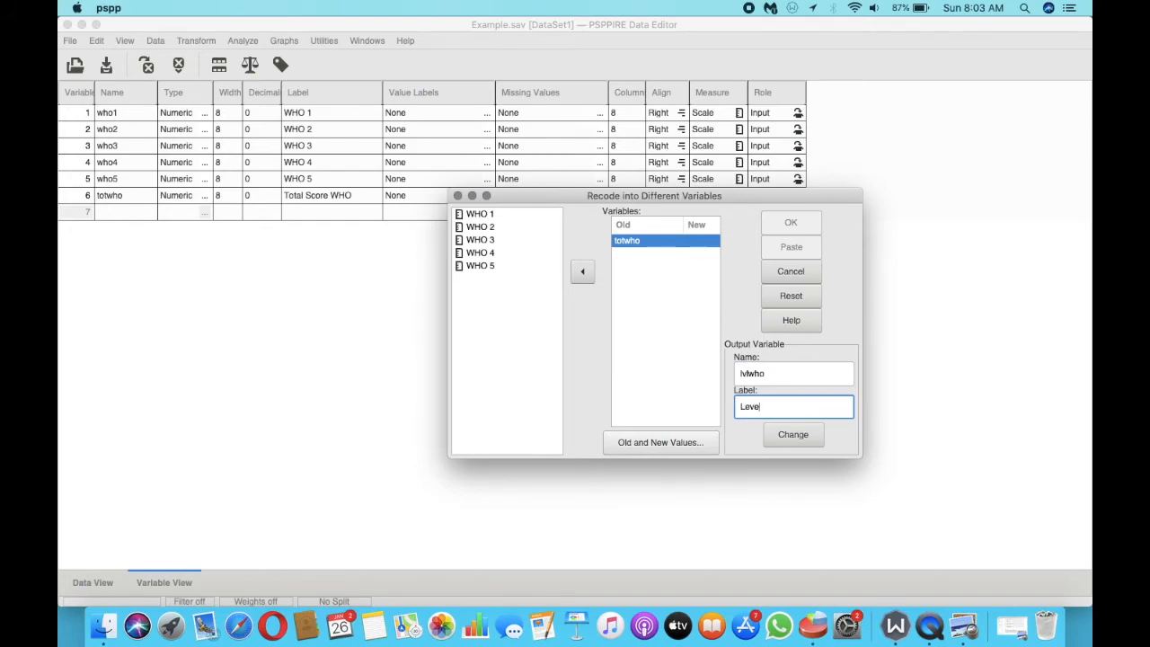
type("l of Wellbeing")
left_click(787, 439)
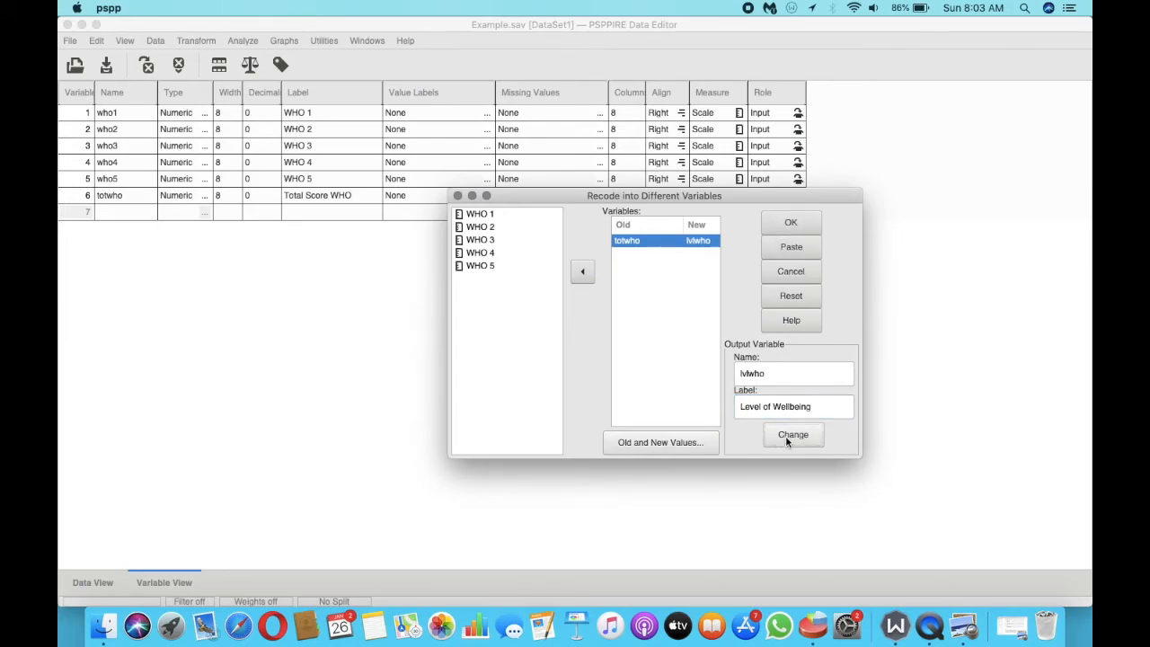
left_click(779, 228)
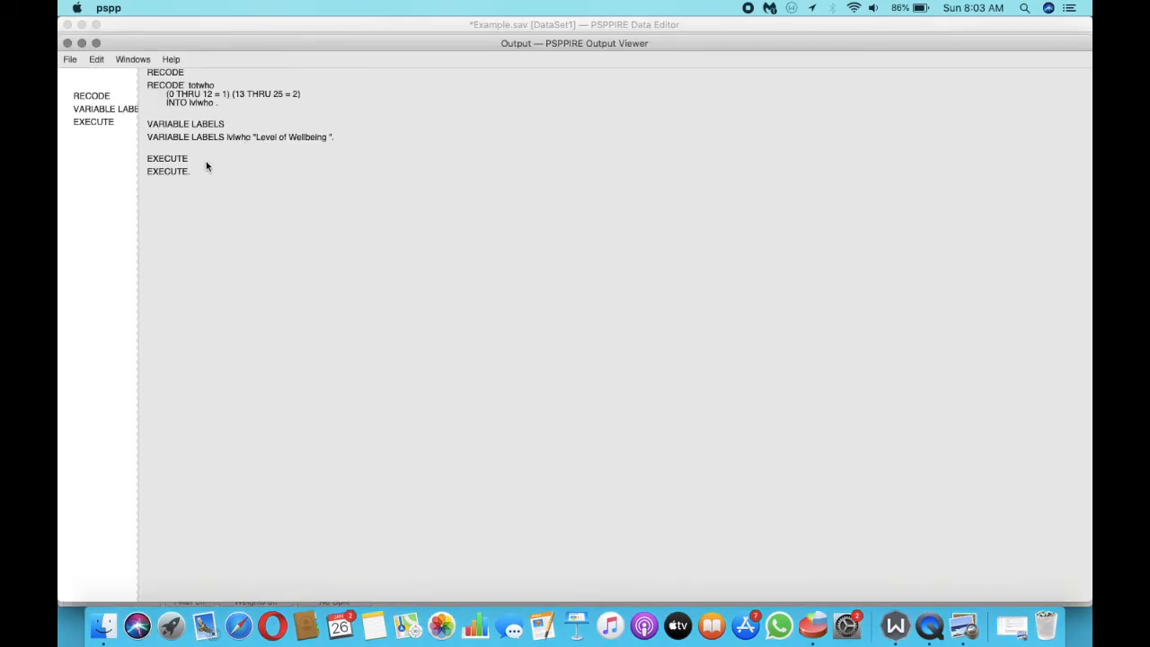
- Put the output viewer away, check the lvlwho values in the case data, and set the variable's decimals to 0
left_click(81, 43)
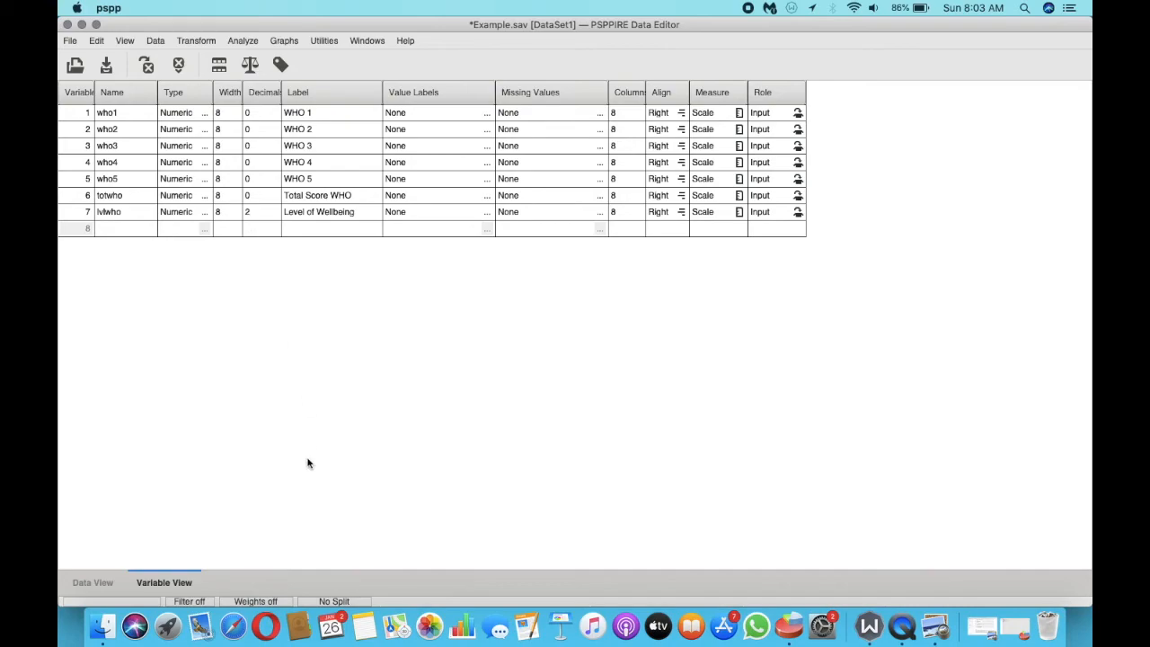
left_click(101, 581)
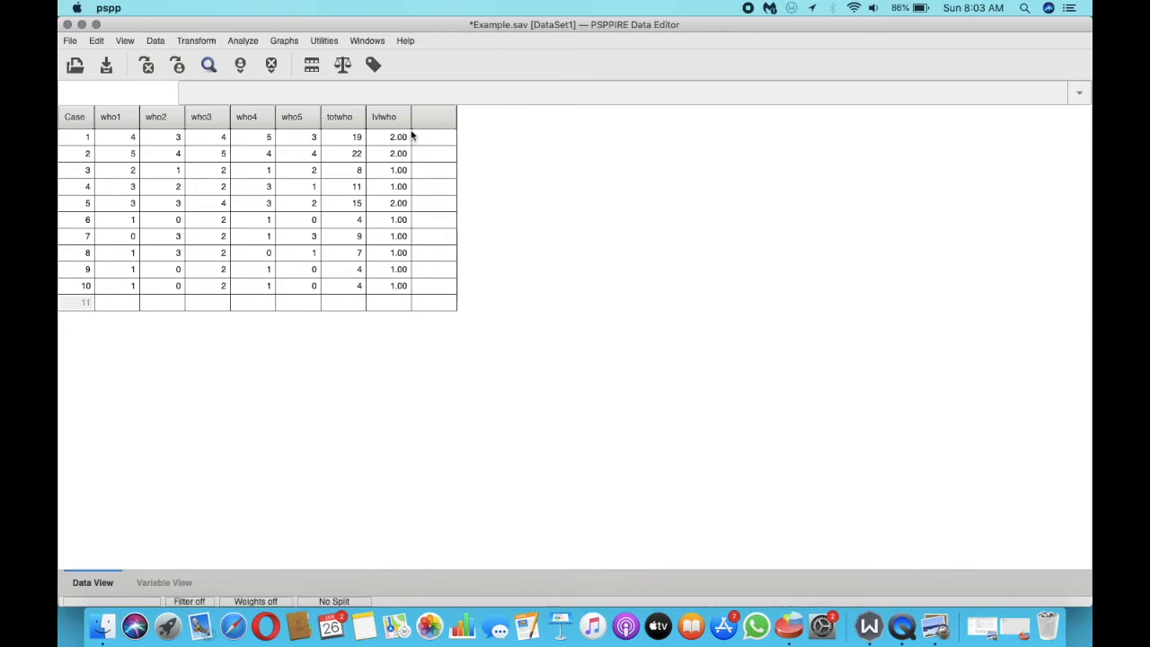
left_click(149, 584)
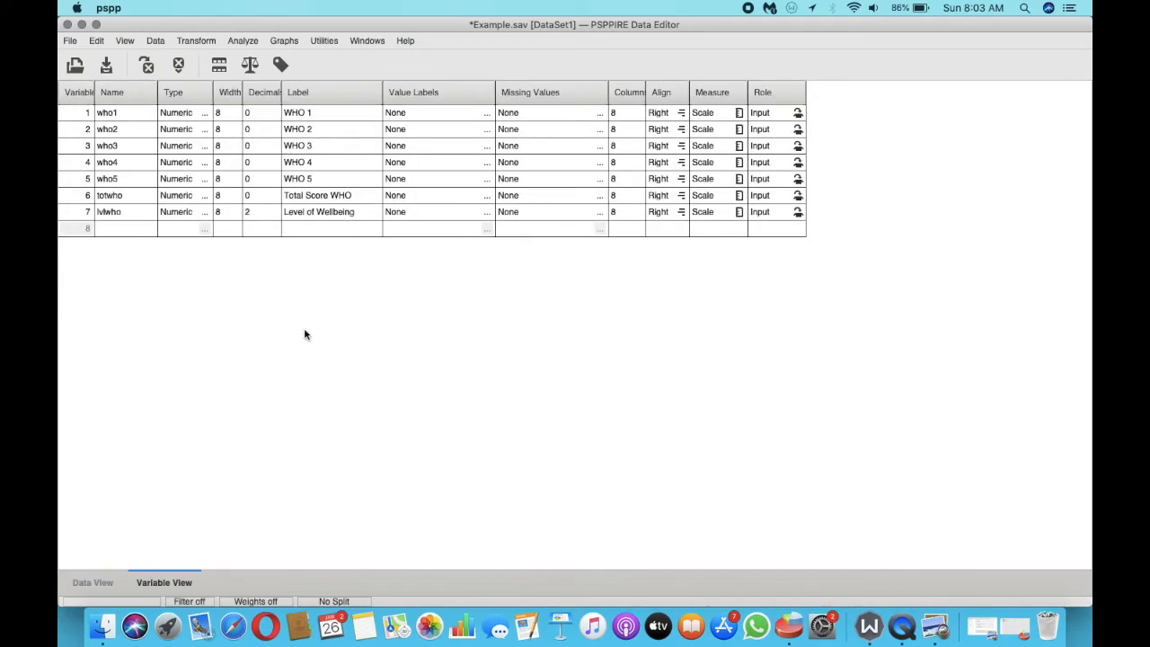
left_click(276, 214)
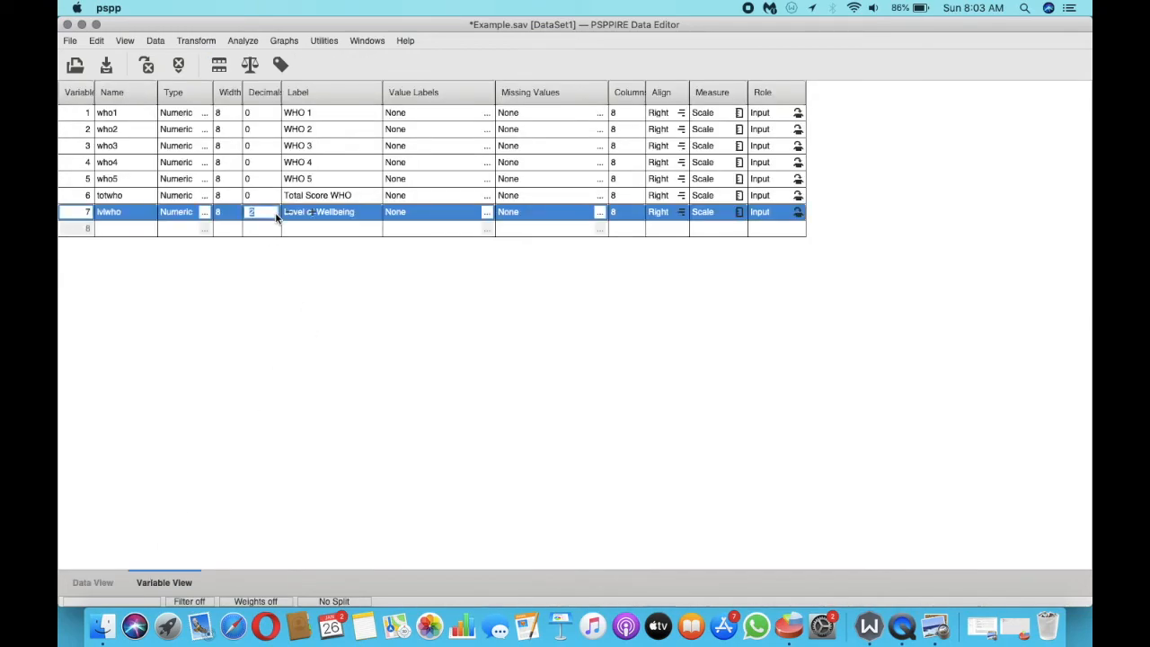
- Add a value label to lvlwho that assigns Below average to the value 1
left_click(485, 212)
type("1")
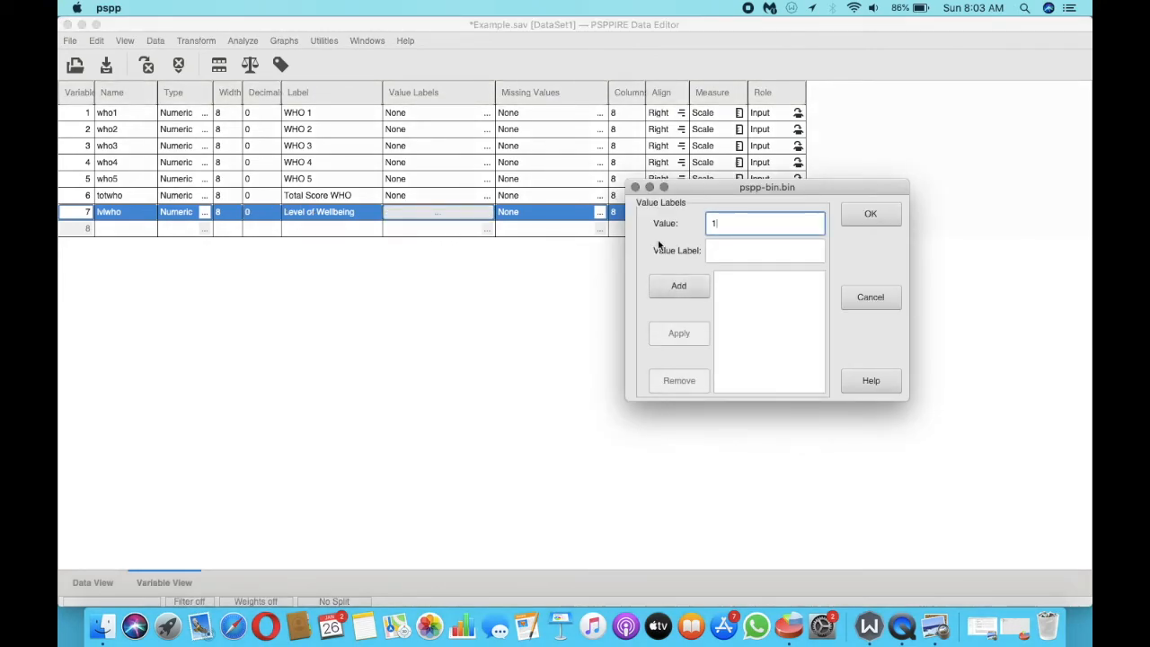
left_click(747, 256)
type("Below")
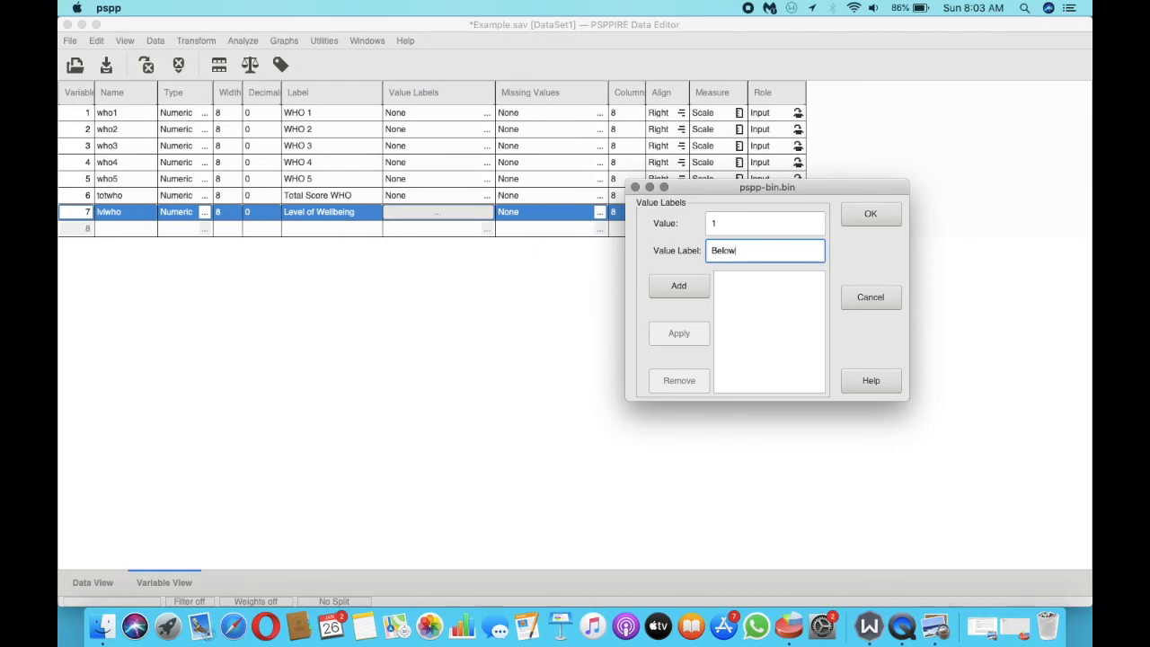
type(" average")
left_click(680, 286)
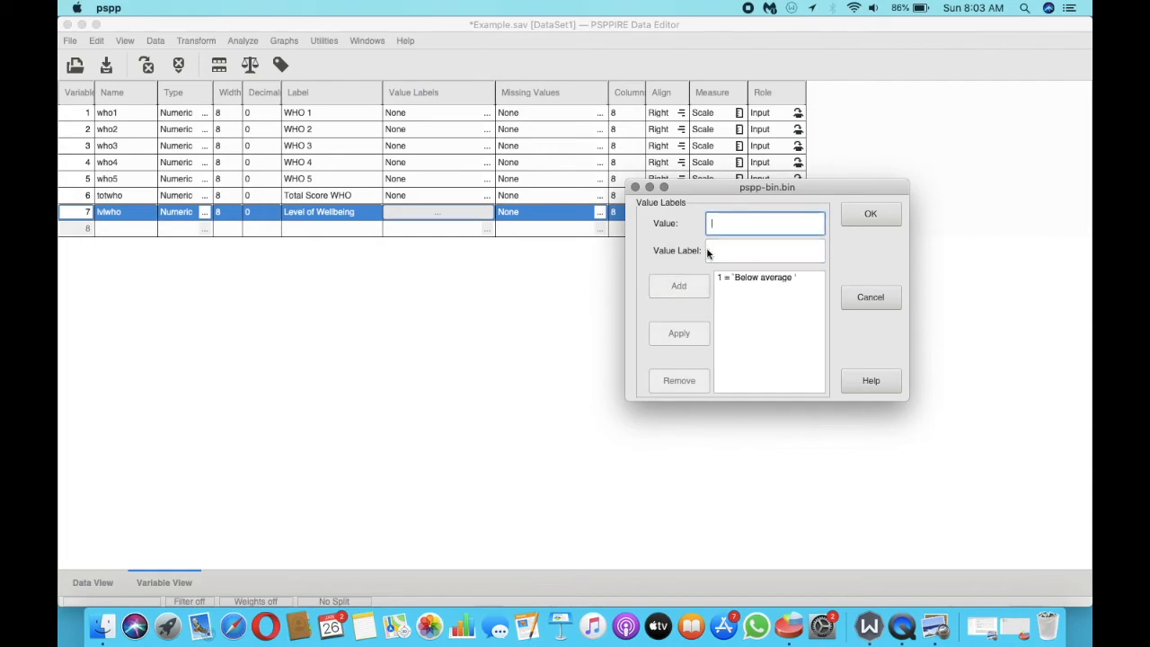
- Assign the label Above average to the value 2 of lvlwho, accept the value labels, and recheck the list
type("2")
left_click(713, 251)
type("Above")
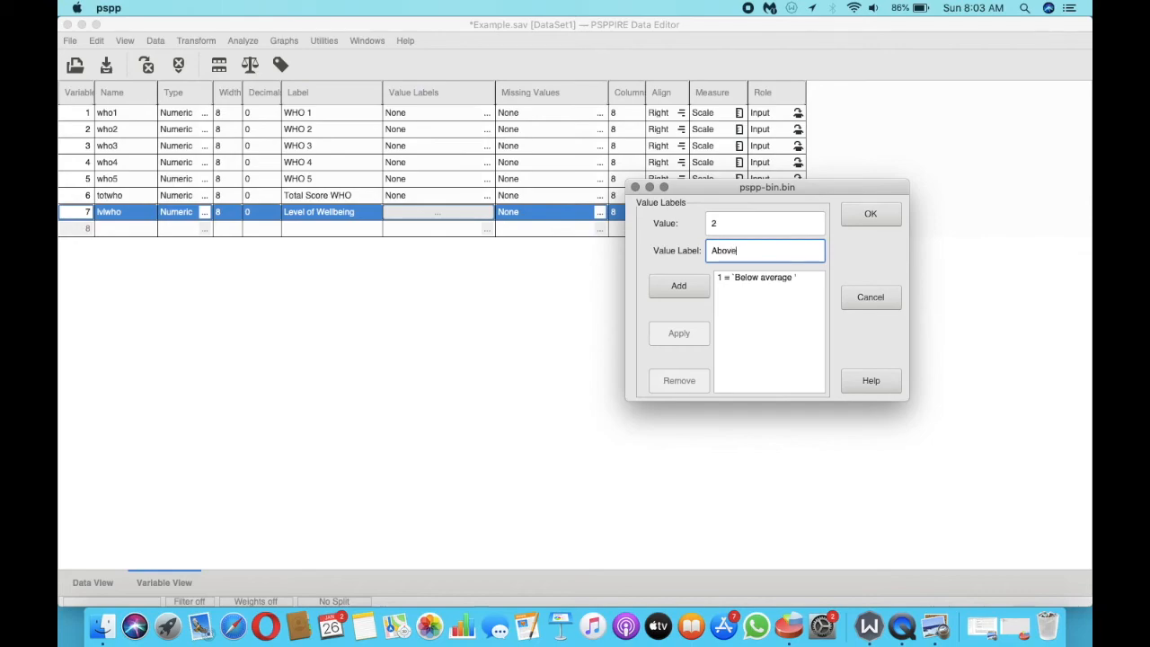
type(" average")
left_click(699, 286)
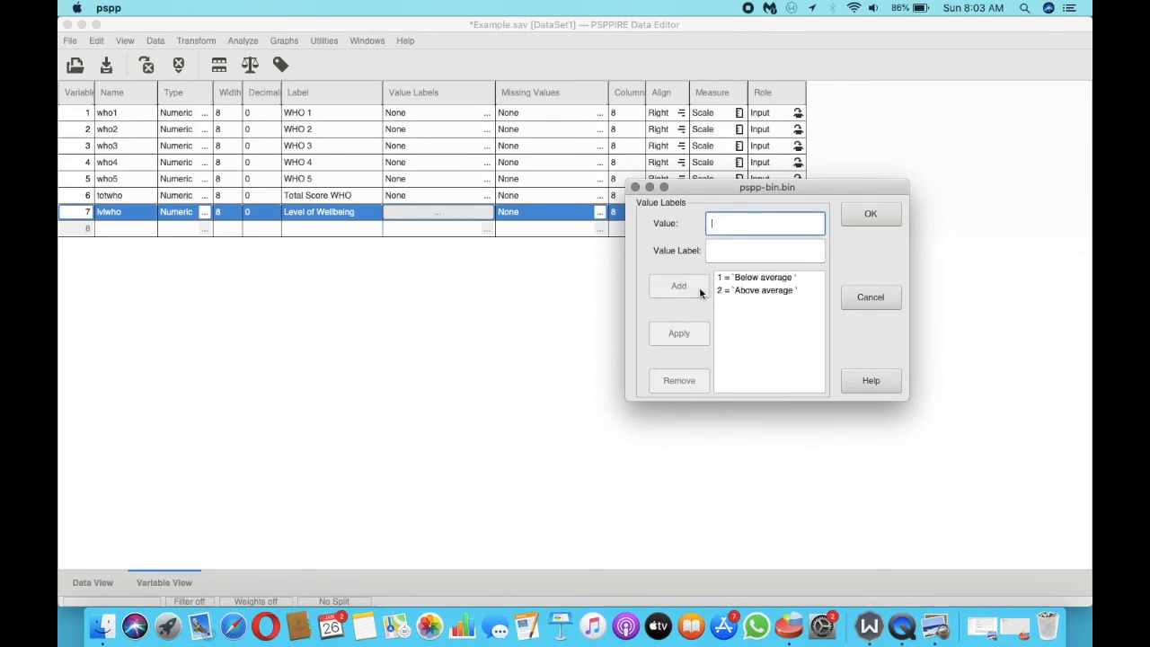
left_click(867, 217)
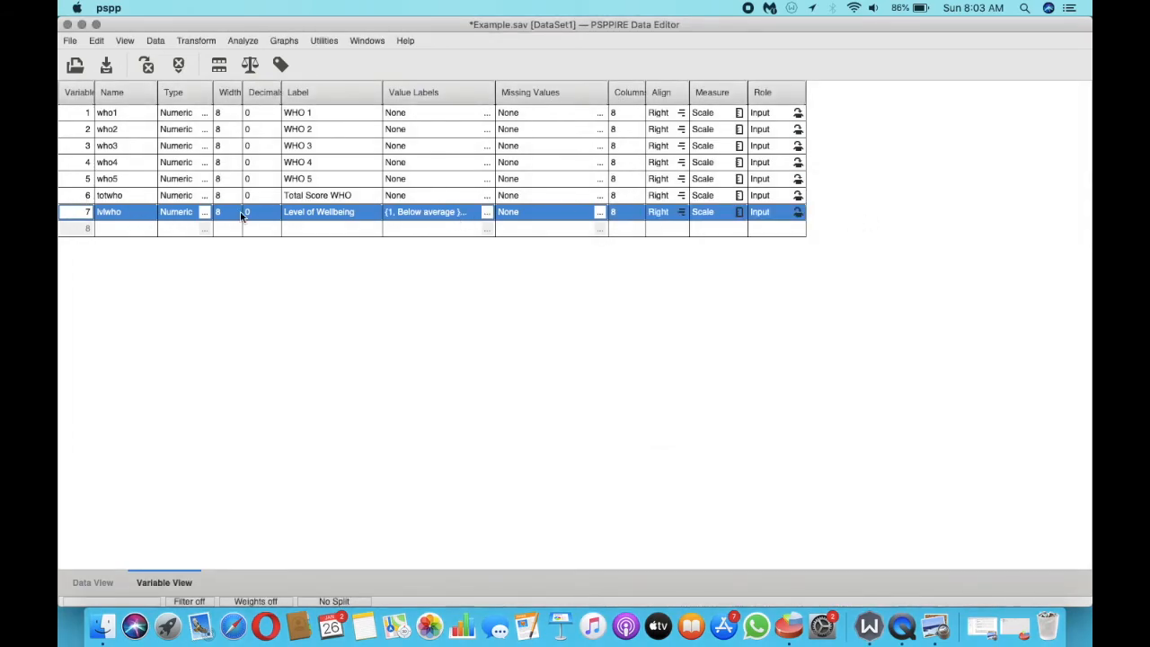
left_click(486, 212)
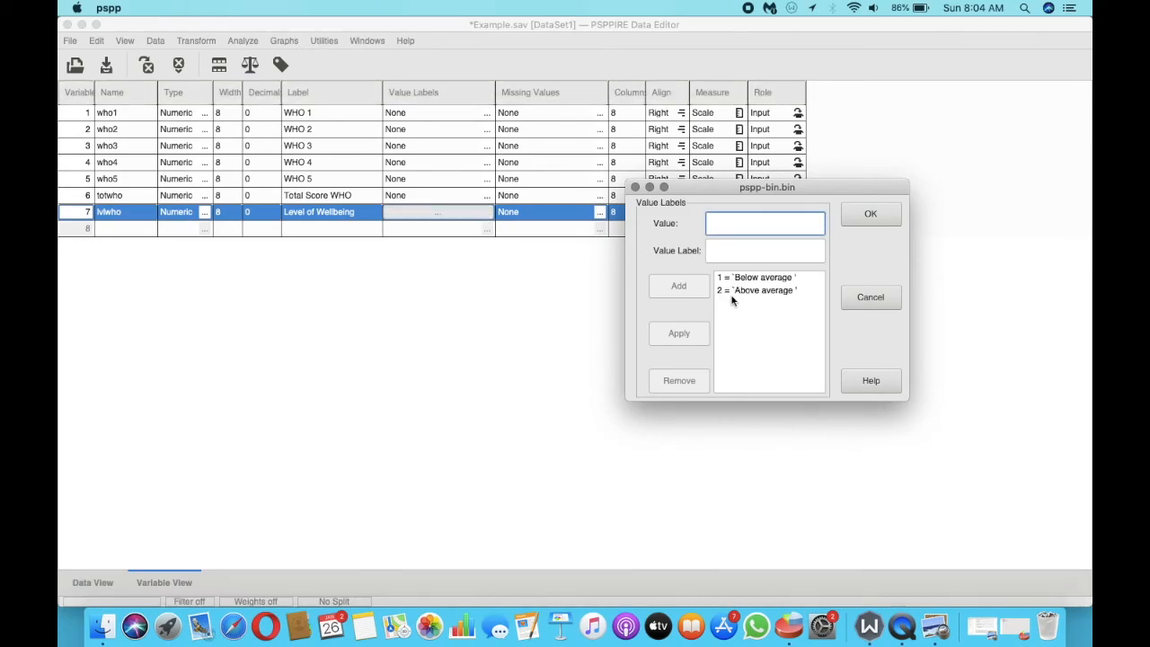
left_click(870, 214)
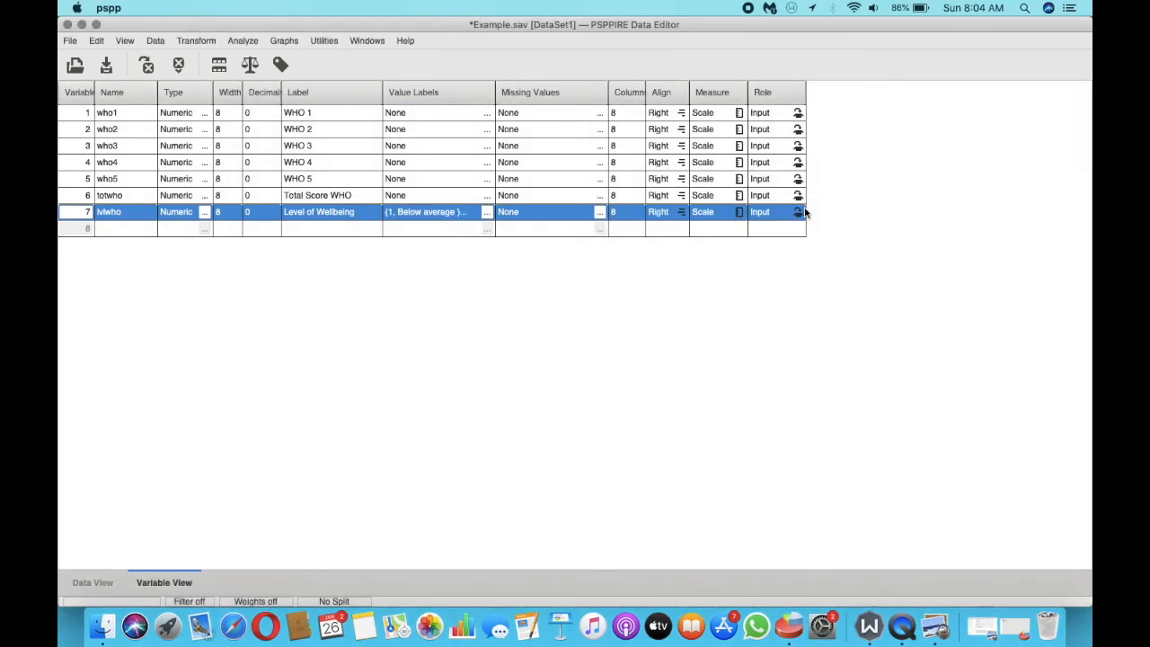
- Start a Frequencies analysis and turn off the mean, standard deviation, minimum and maximum statistics
left_click(243, 41)
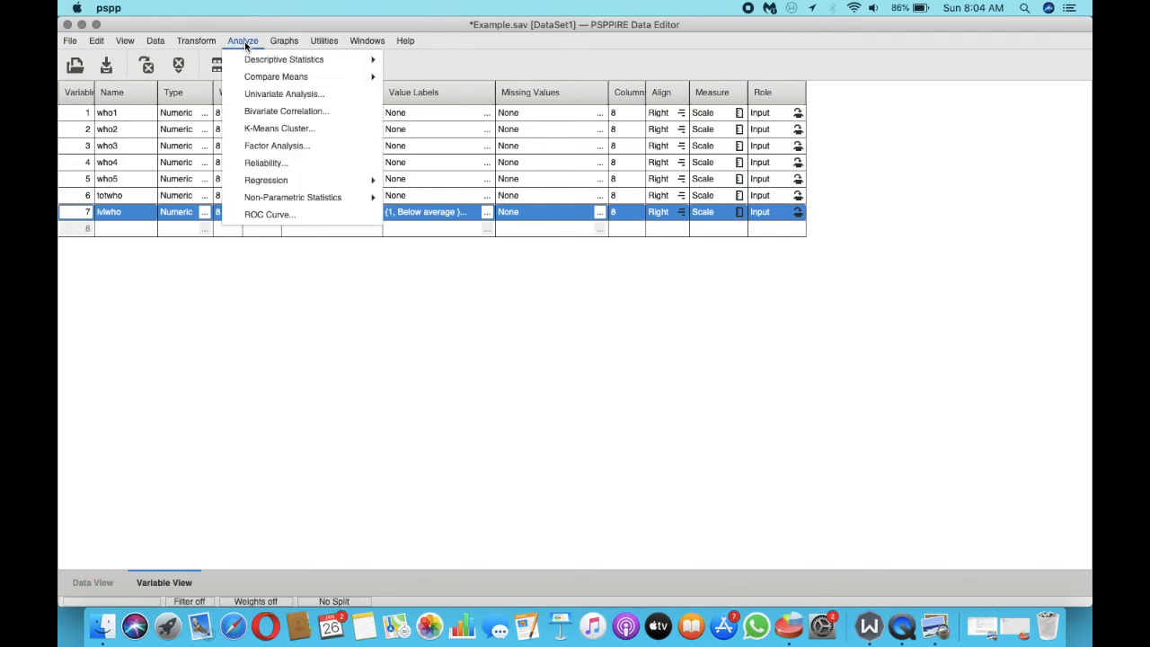
mouse_move(314, 60)
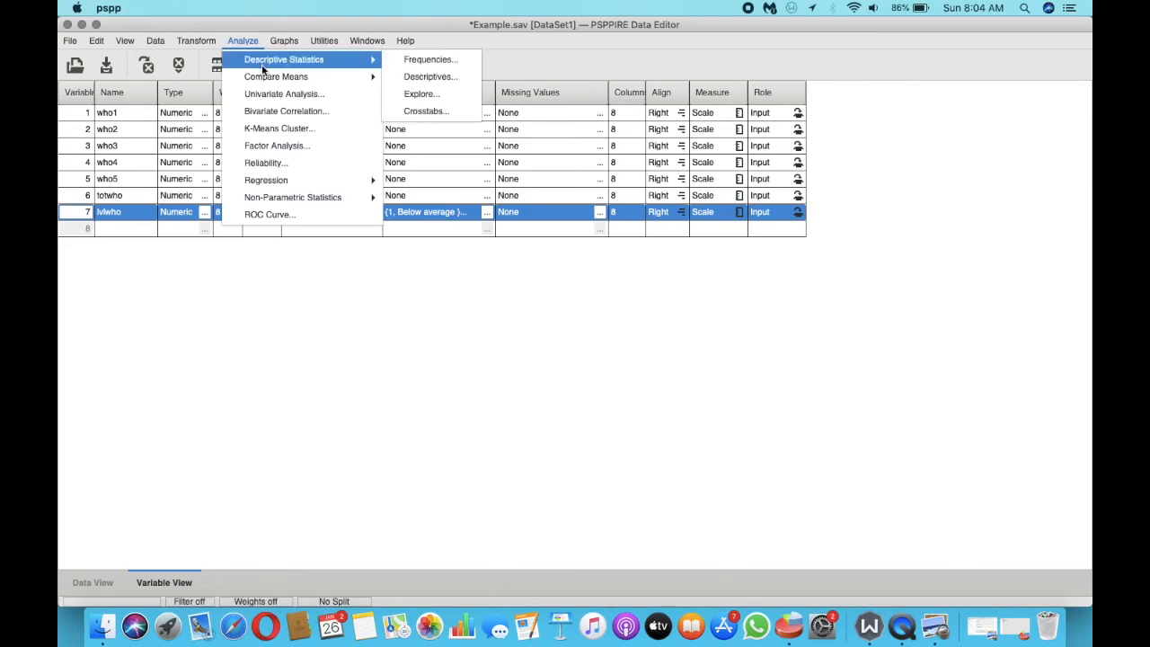
left_click(431, 60)
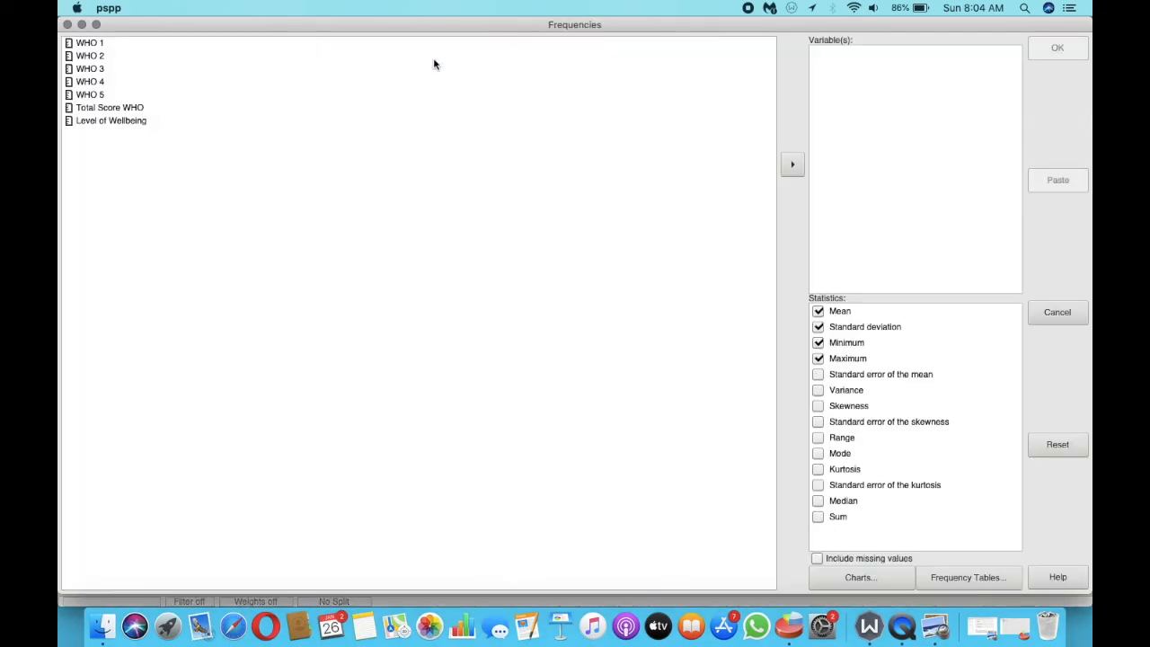
left_click(817, 326)
left_click(817, 343)
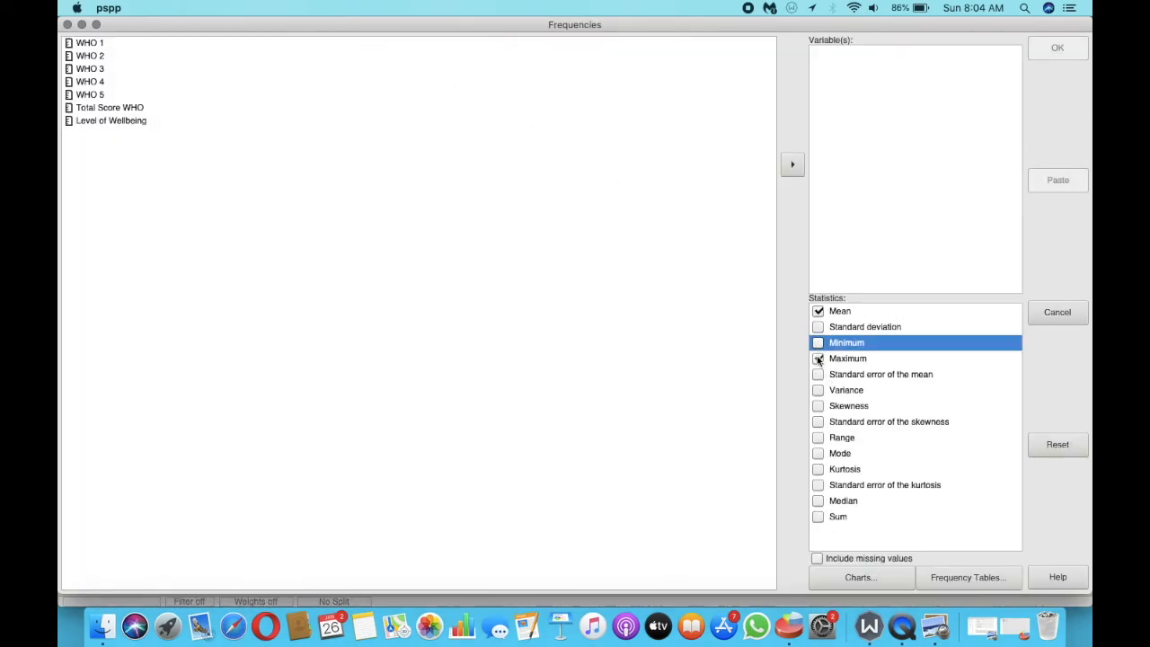
left_click(818, 358)
left_click(818, 311)
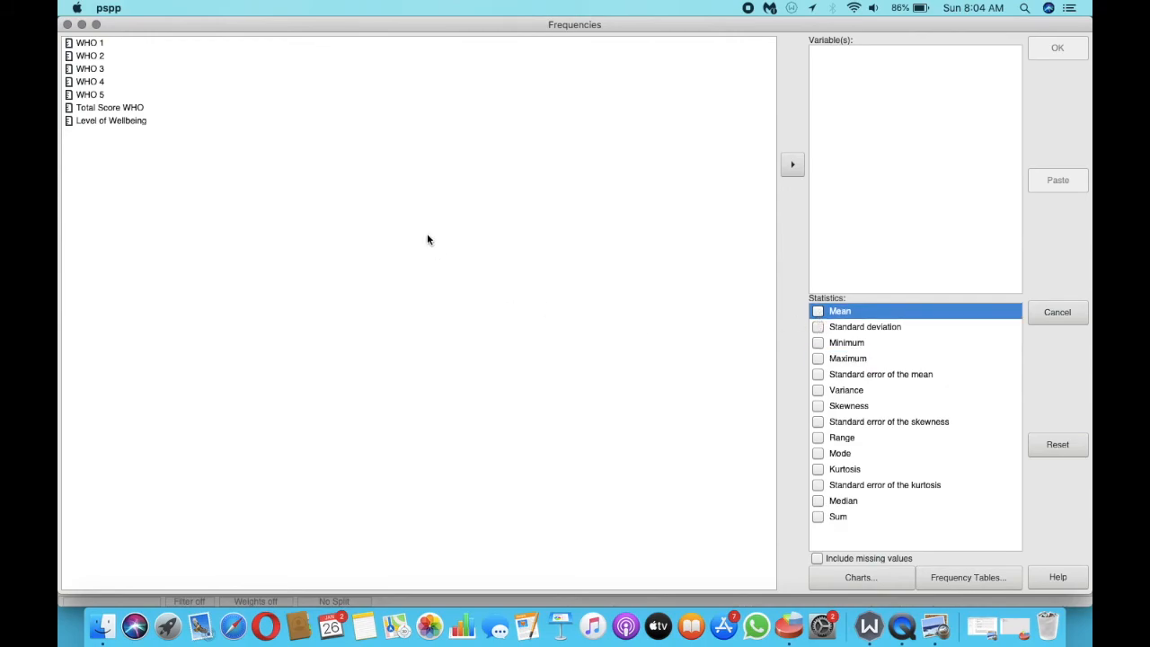
- Run the frequencies for Level of Wellbeing, examine the resulting table in the output viewer, and put the viewer away
left_click(129, 123)
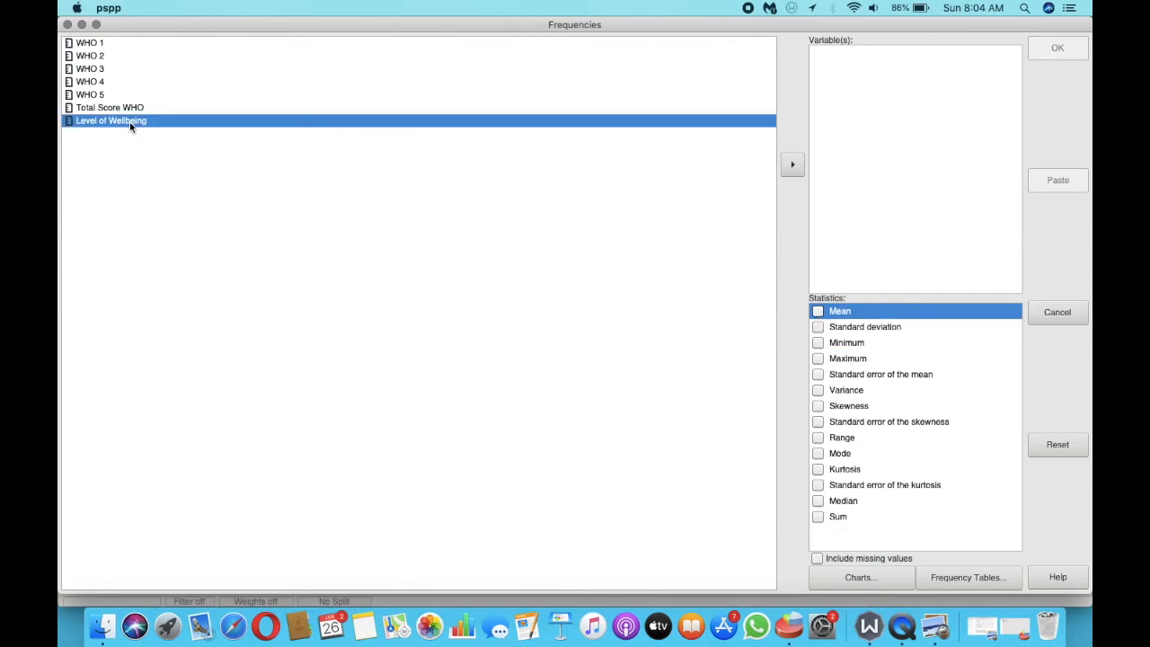
left_click(788, 165)
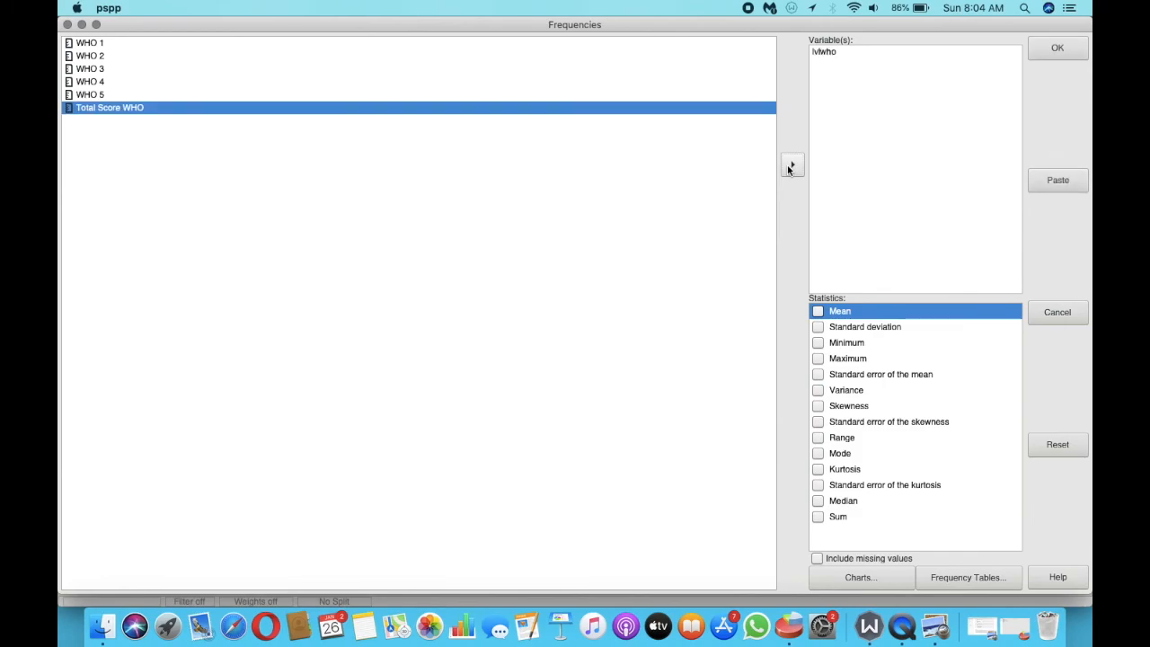
left_click(1055, 49)
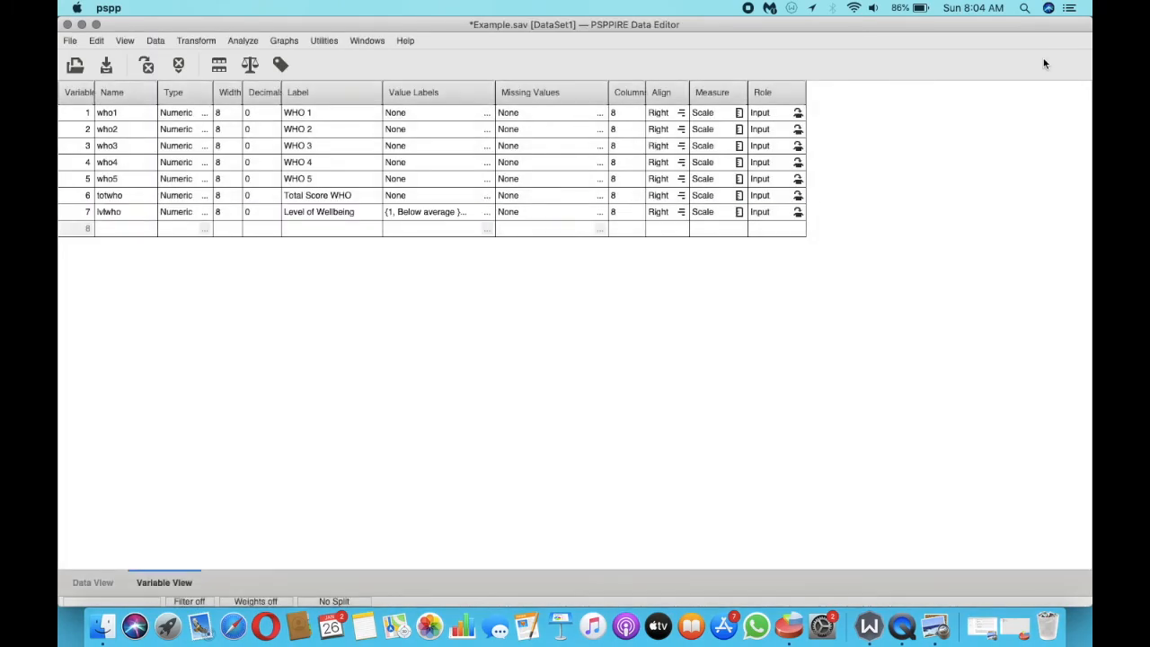
left_click(1018, 620)
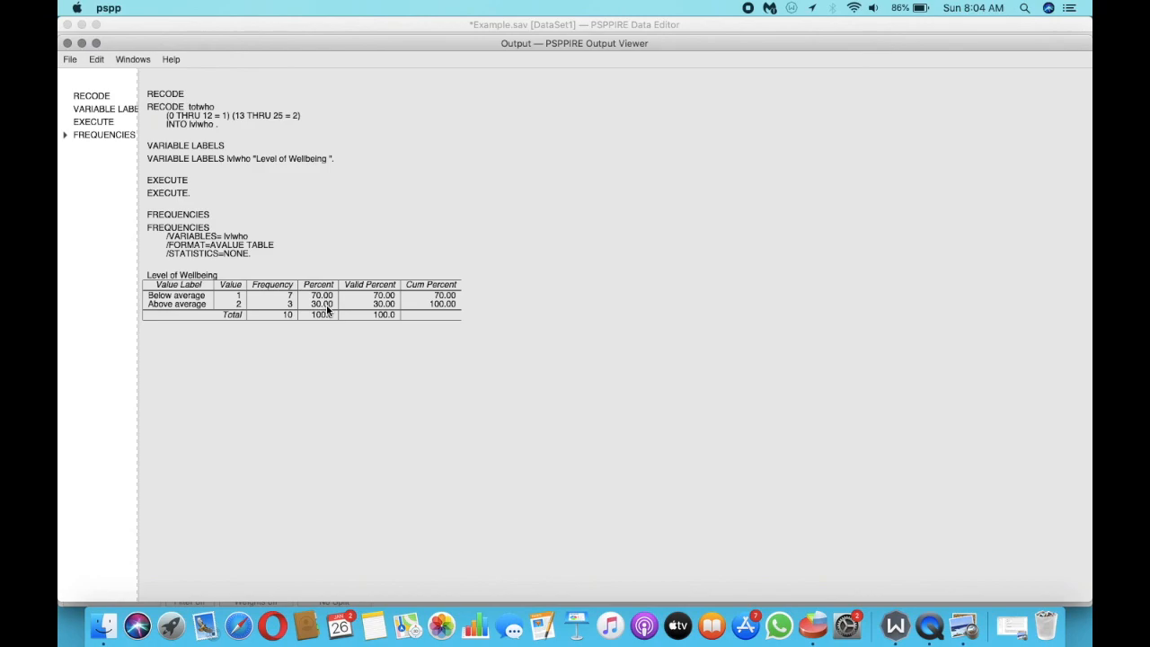
left_click(82, 43)
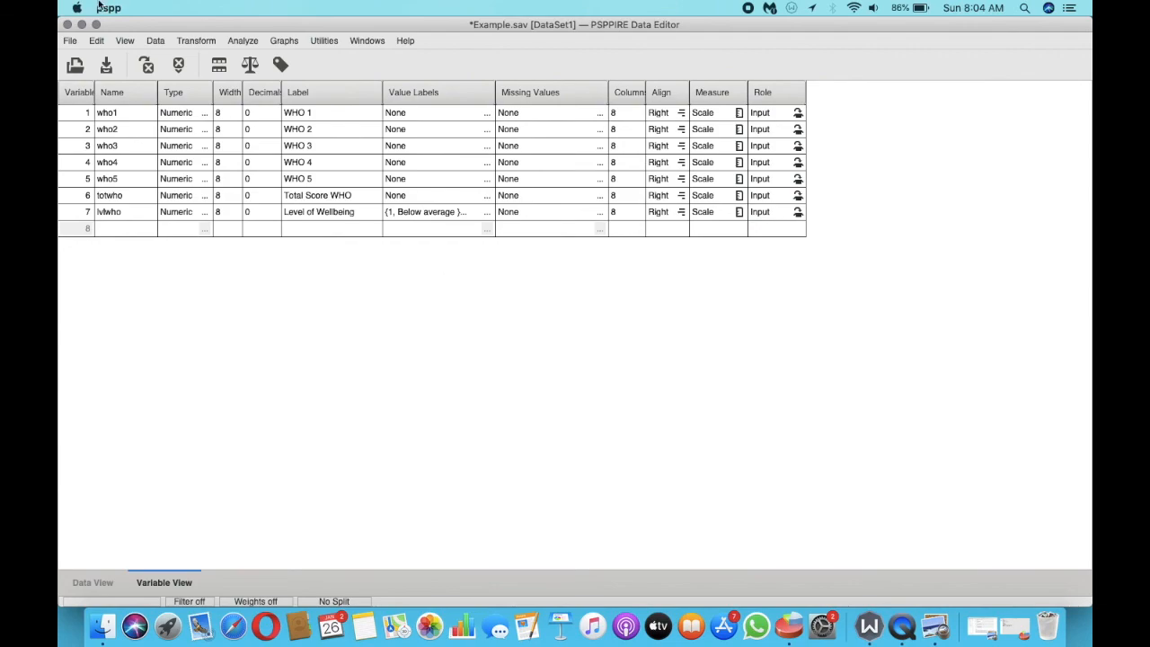